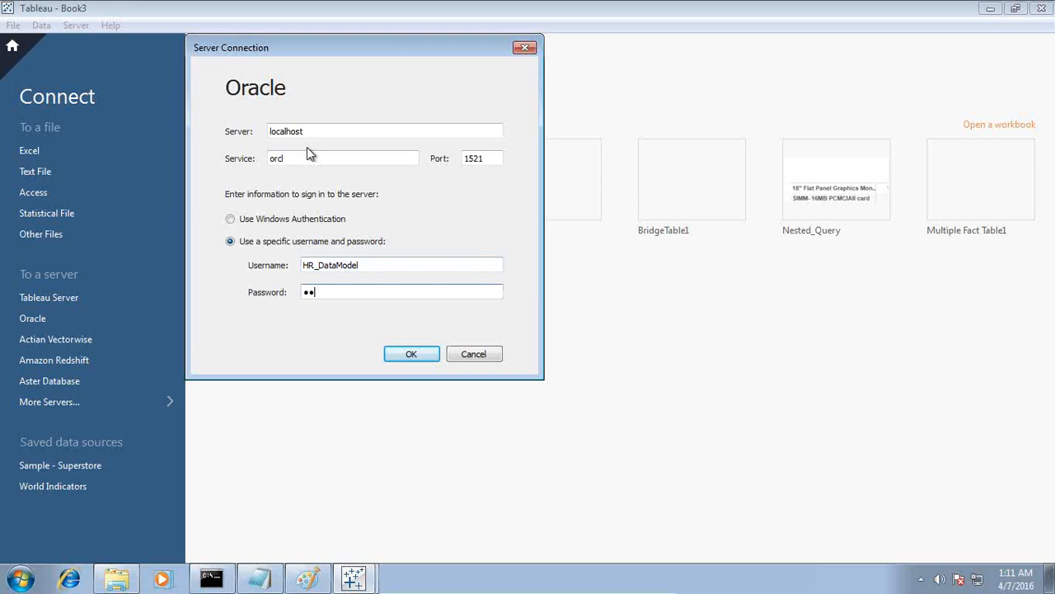
# Sign in to the Oracle server, search for schemas containing HR, and select the HR_DATAMODEL schema.
pyautogui.click(404, 355)
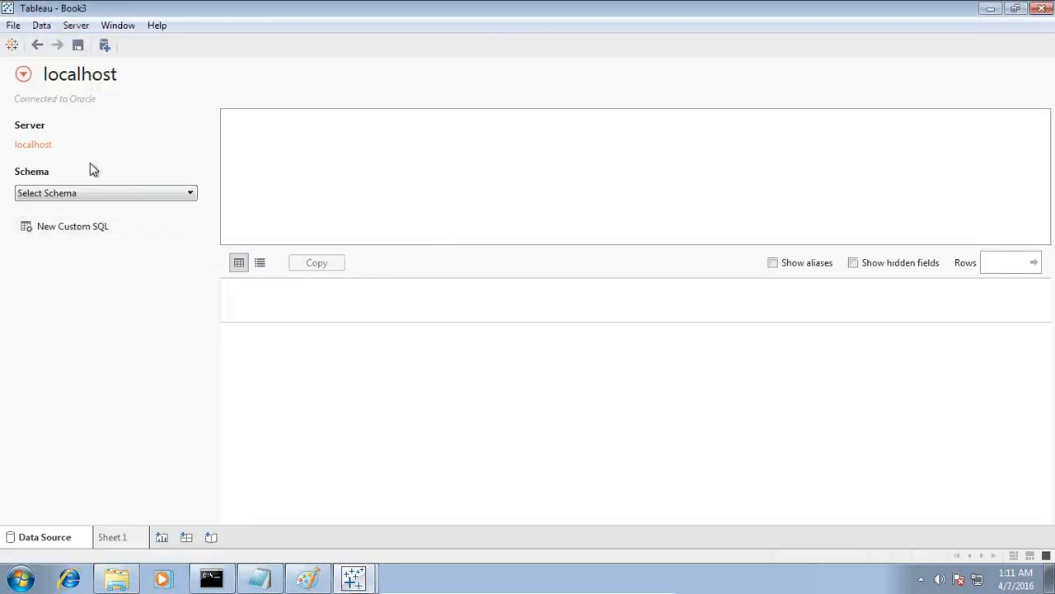
pyautogui.click(95, 198)
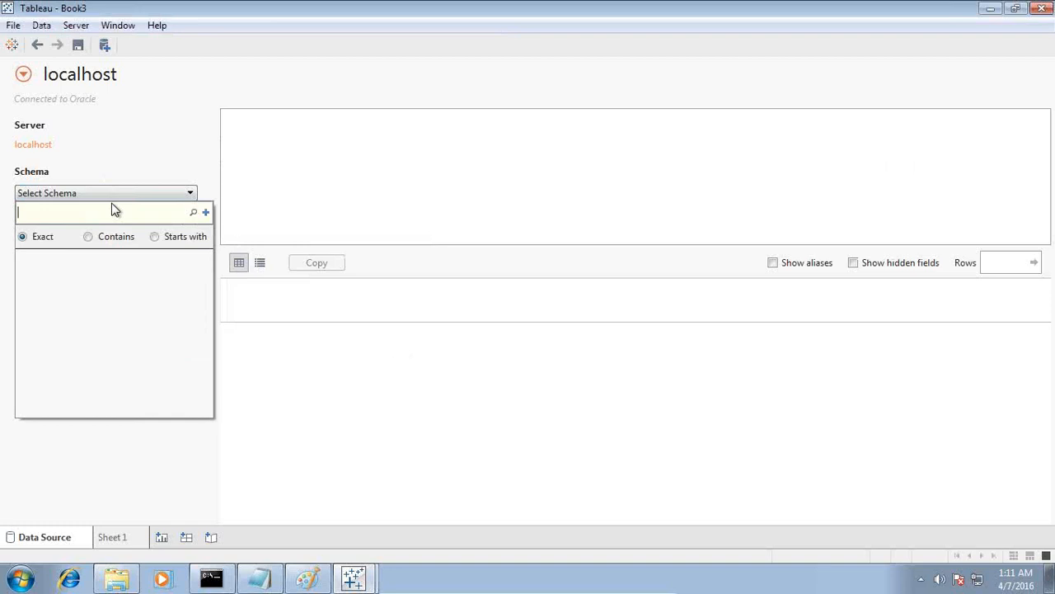
pyautogui.press('Return')
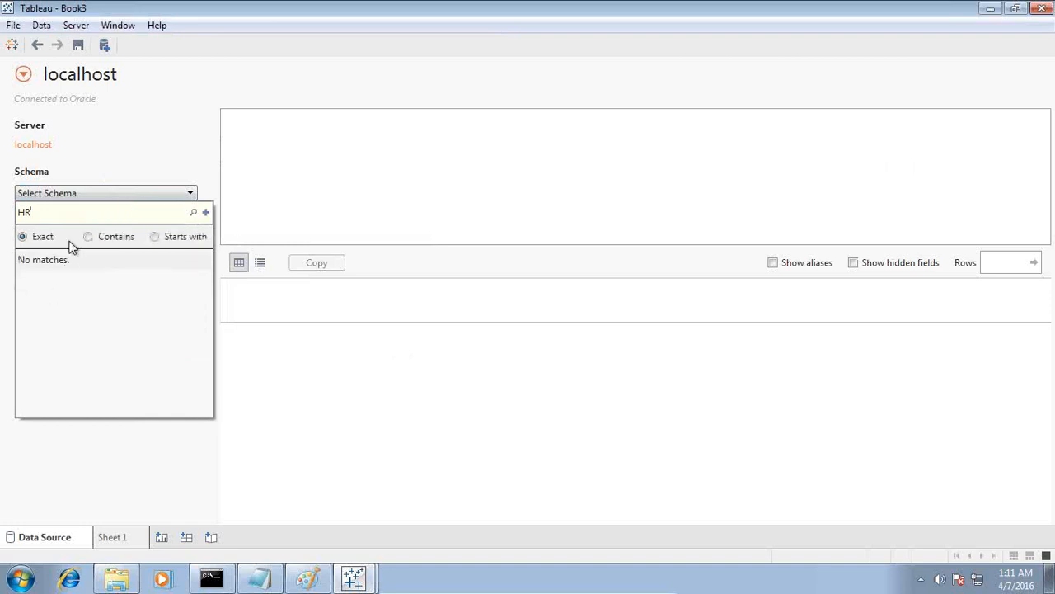
pyautogui.click(123, 231)
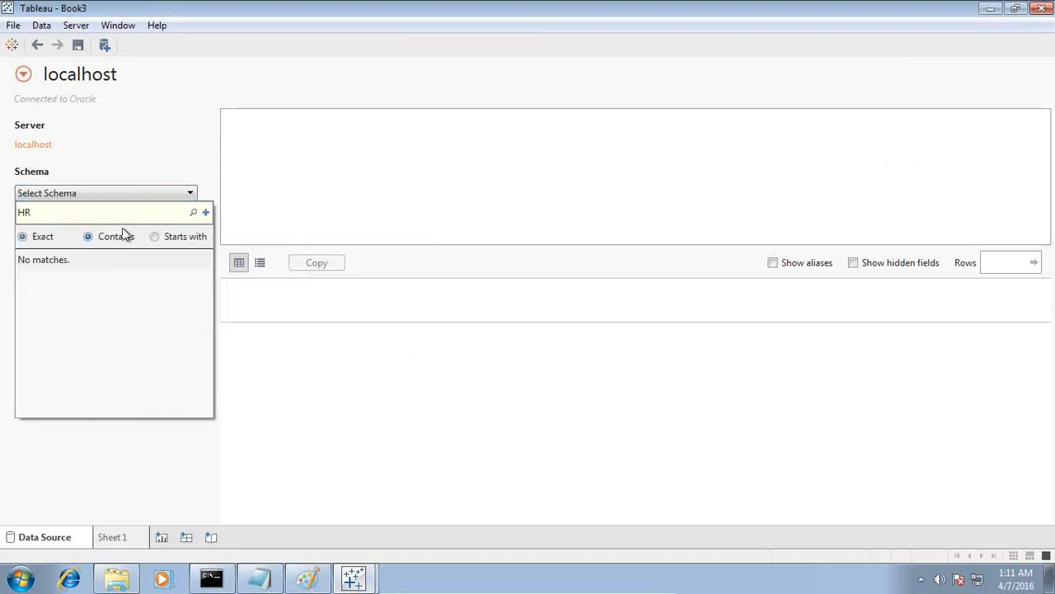
pyautogui.click(193, 212)
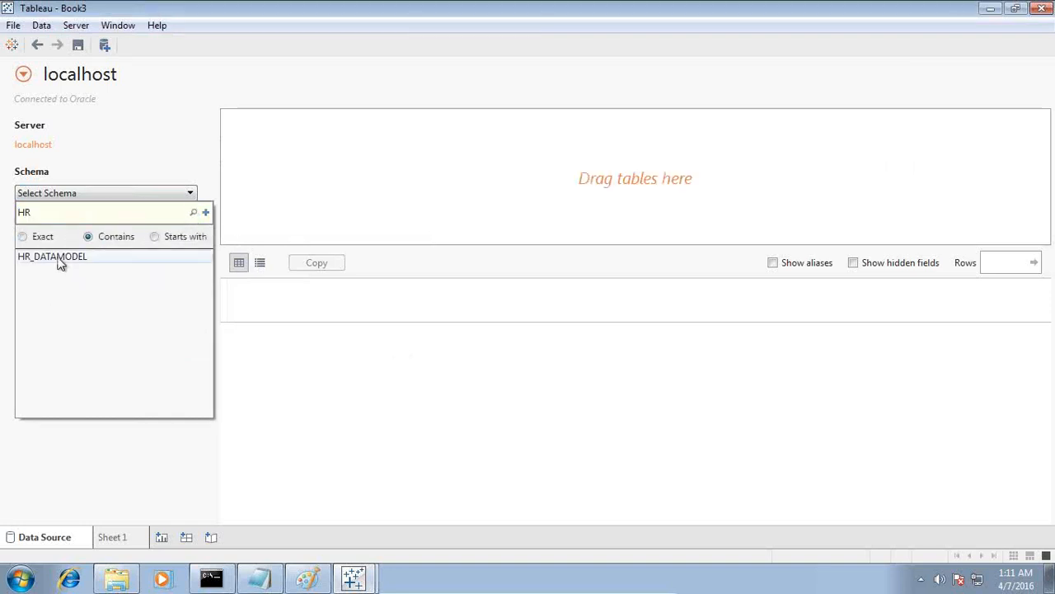
pyautogui.click(58, 259)
pyautogui.press('Return')
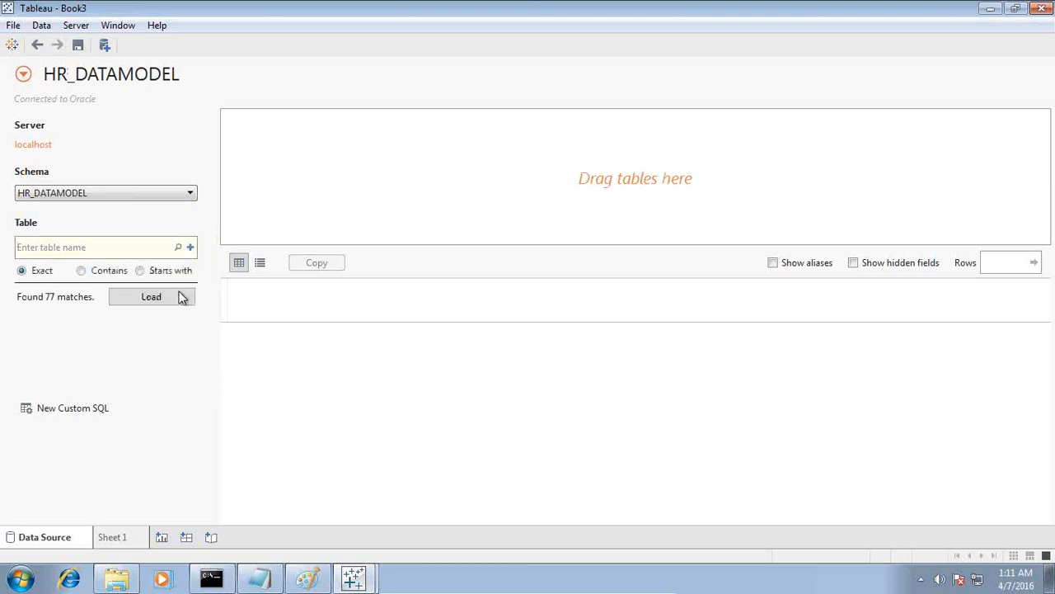
# Load the schema's table list and join EMP_EMPLOYEE_DIM with EMP_EXPENSE_FACT in the data source.
pyautogui.click(153, 298)
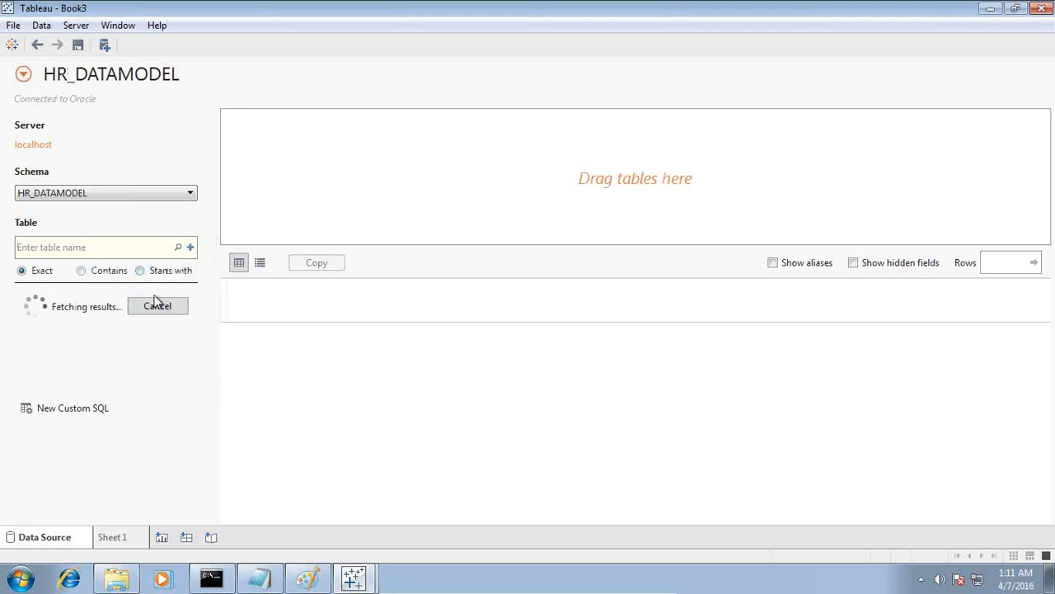
pyautogui.scroll(-1, 126, 419)
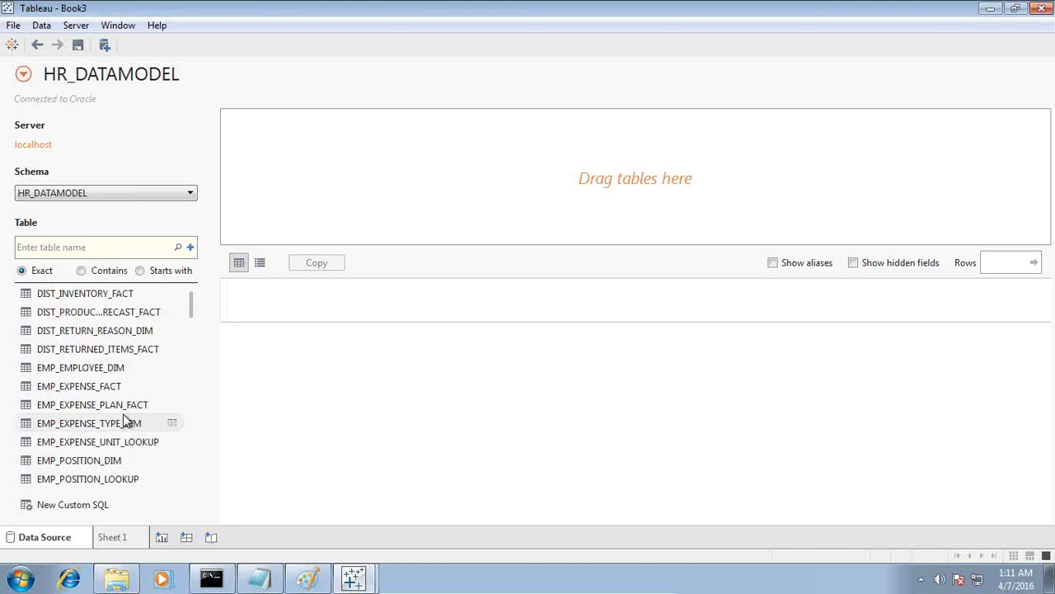
pyautogui.moveTo(109, 371); pyautogui.dragTo(569, 162)
pyautogui.doubleClick(124, 376)
pyautogui.moveTo(90, 404); pyautogui.dragTo(216, 421)
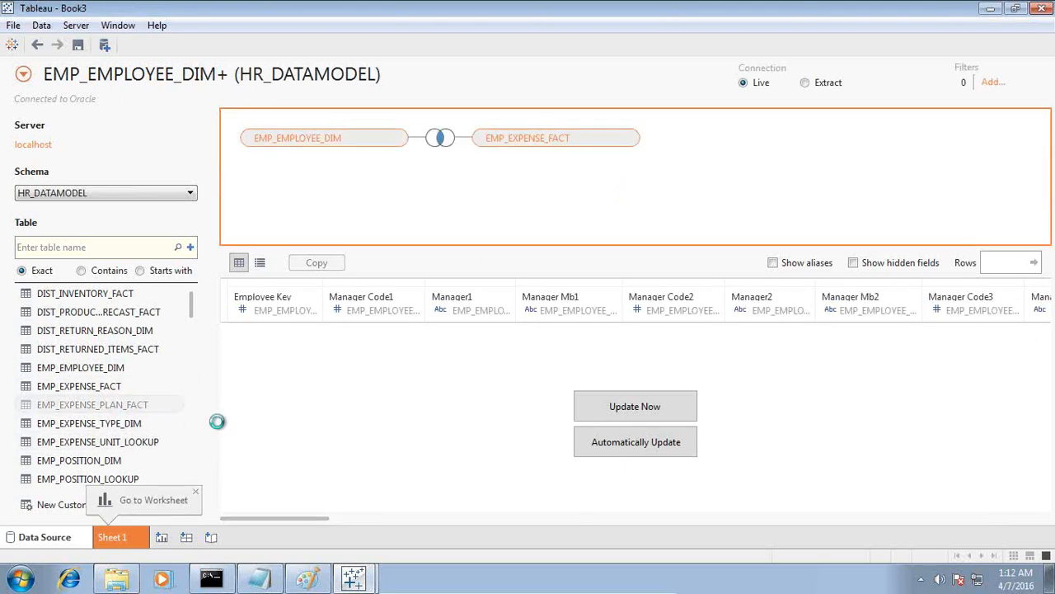
pyautogui.moveTo(217, 422); pyautogui.dragTo(217, 422)
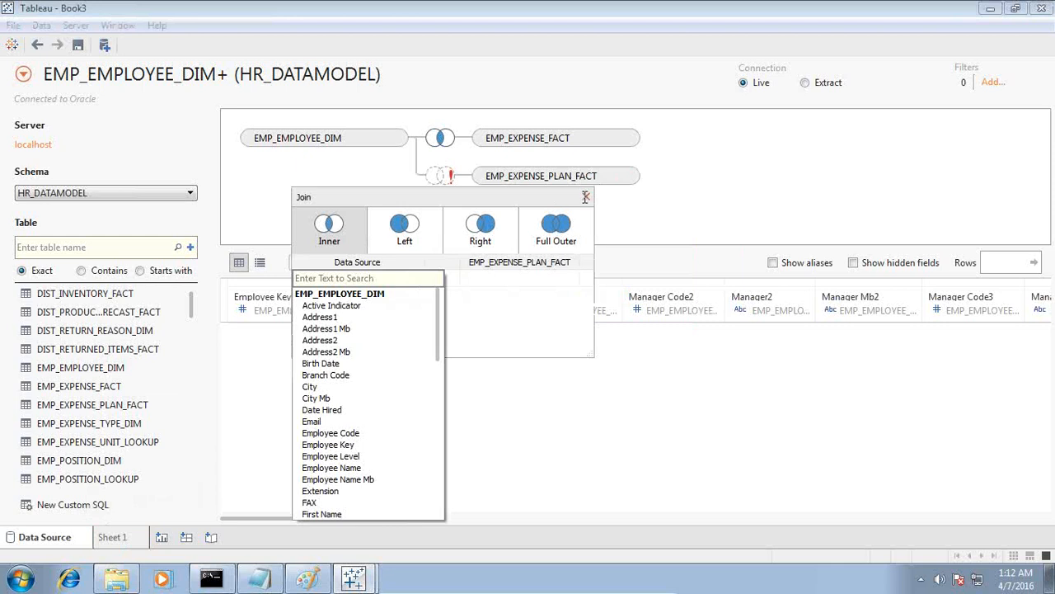
pyautogui.click(587, 196)
pyautogui.click(634, 176)
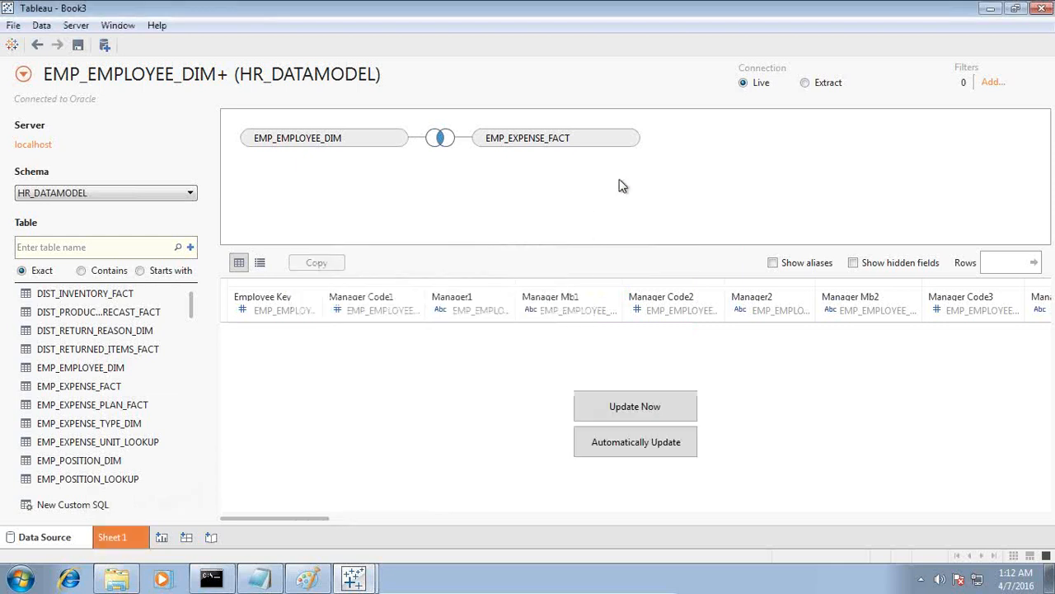
# Add the EMP_EXPENSE_TYPE_DIM table to the data source, joined to EMP_EXPENSE_FACT.
pyautogui.scroll(1, 169, 318)
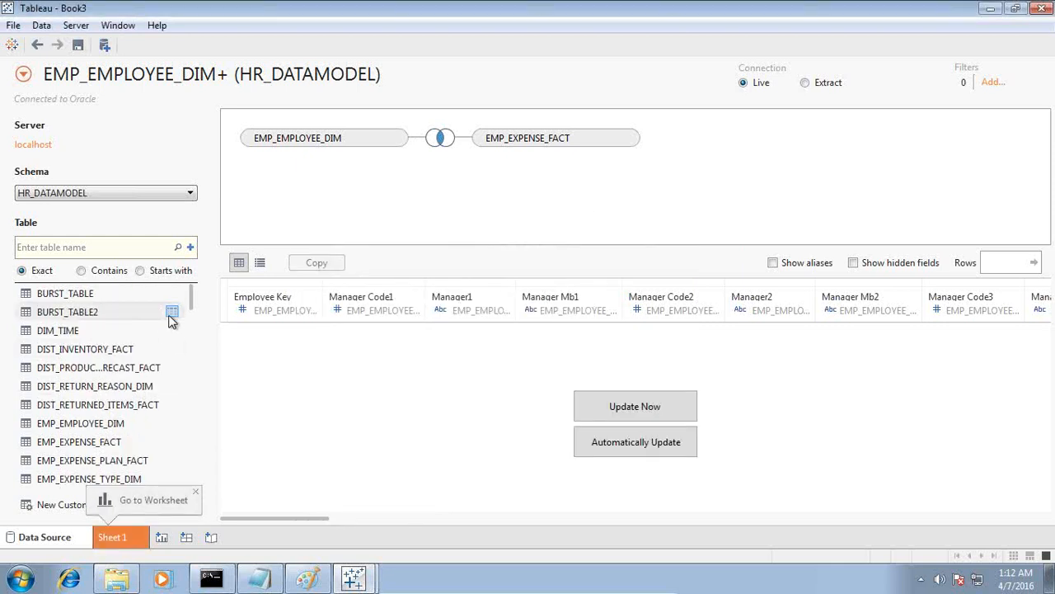
pyautogui.scroll(-1, 167, 320)
pyautogui.moveTo(105, 430); pyautogui.dragTo(495, 198)
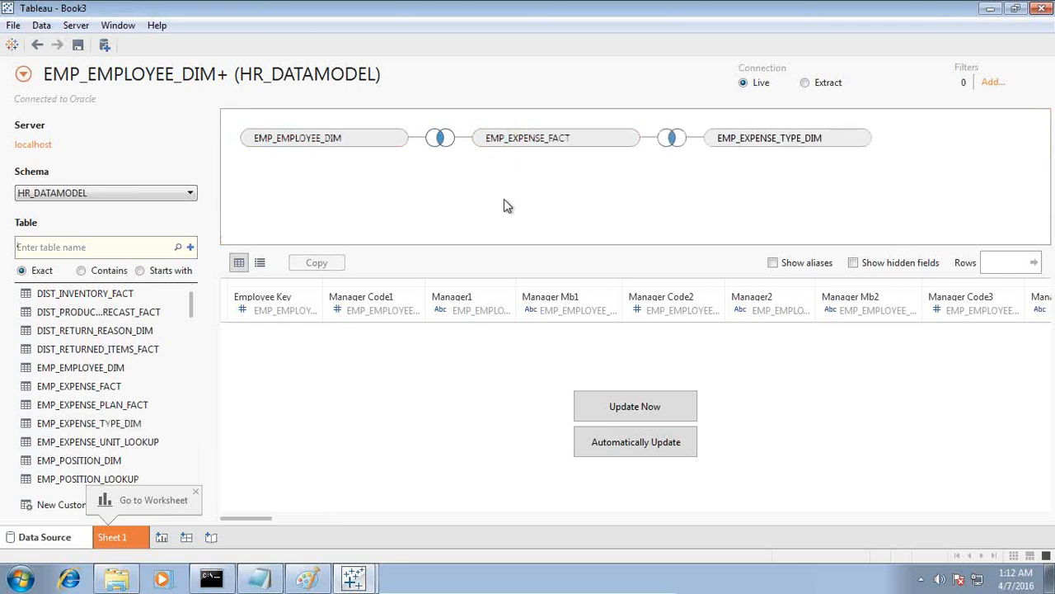
# Add FIN_ACCOUNT_DIM to the data source together with FIN_ACCOUNT_NAME_LOOKUP and FIN_ACCOUNT_TYPE_LOOKUP.
pyautogui.scroll(-1, 125, 417)
pyautogui.scroll(-6, 128, 422)
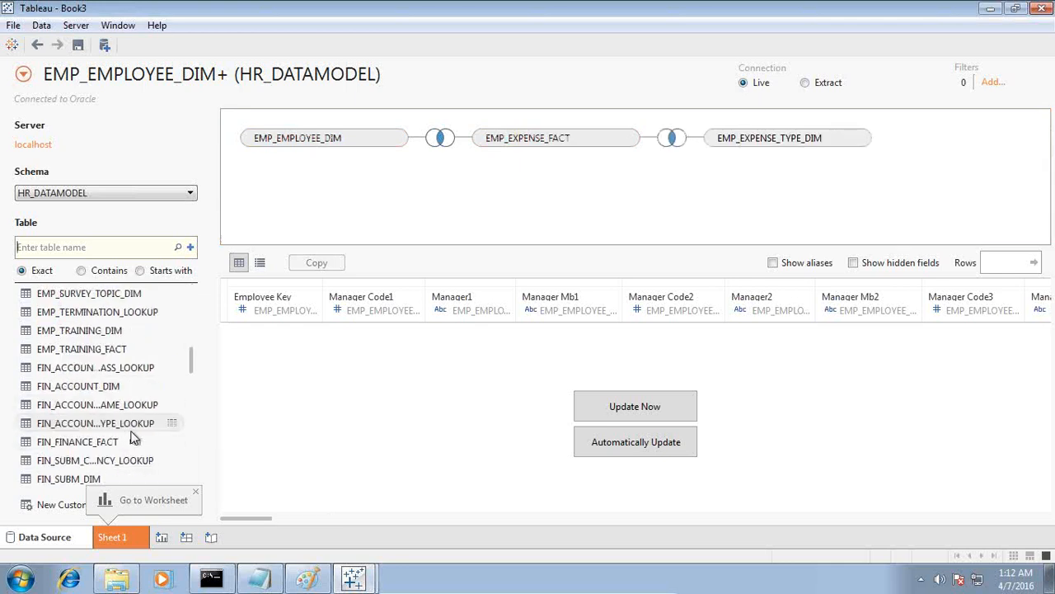
pyautogui.moveTo(118, 394); pyautogui.dragTo(482, 216)
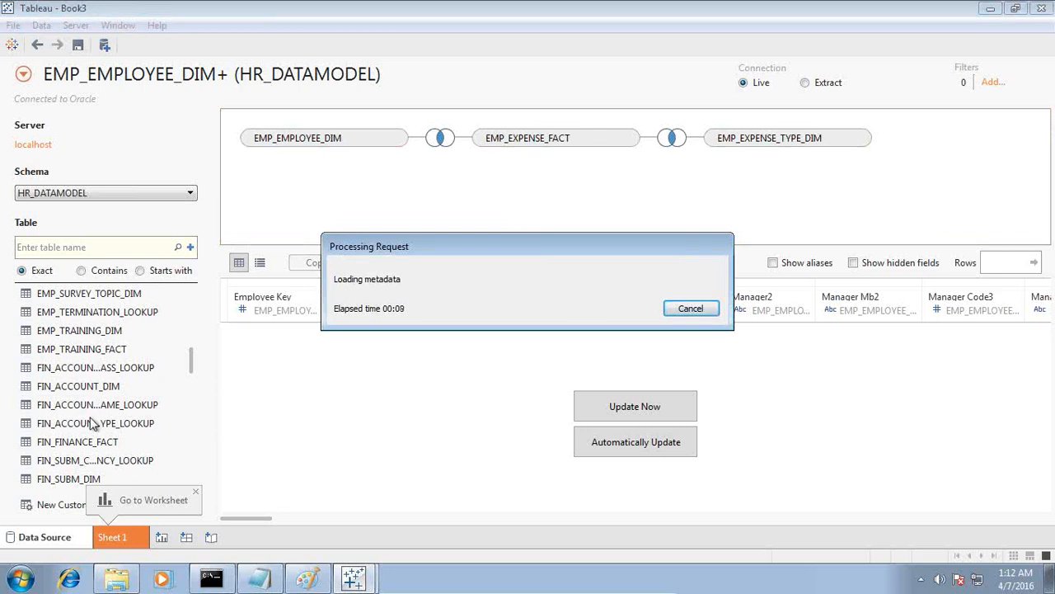
pyautogui.moveTo(89, 405); pyautogui.dragTo(486, 202)
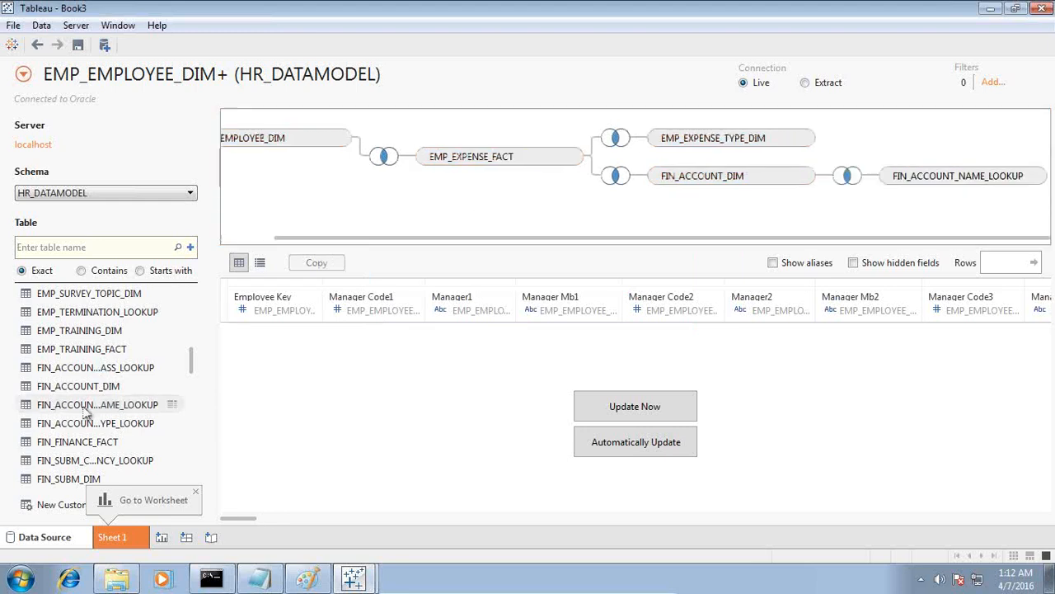
pyautogui.moveTo(99, 424); pyautogui.dragTo(150, 324)
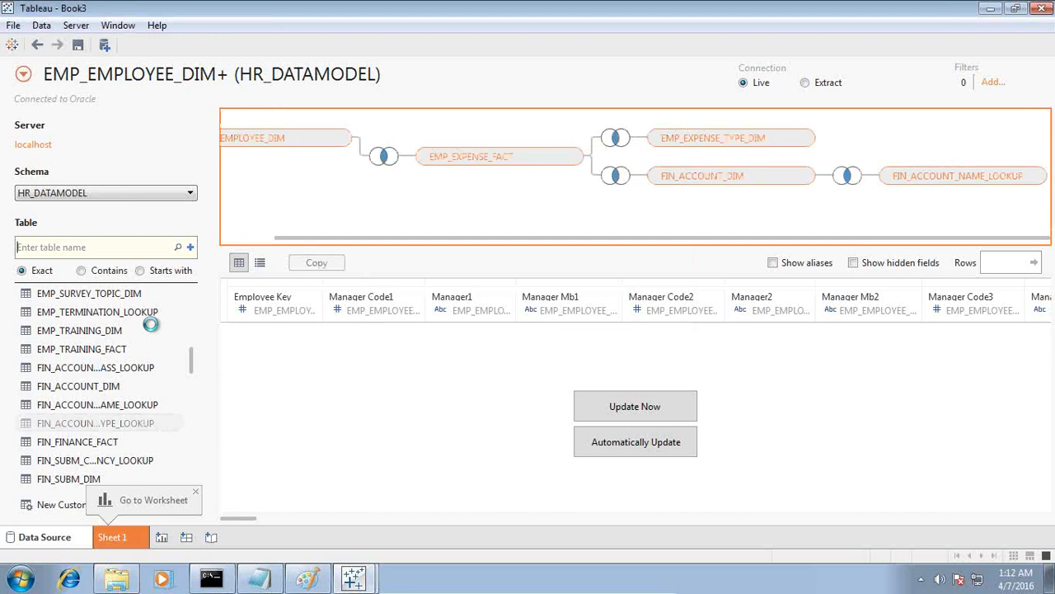
pyautogui.moveTo(151, 324); pyautogui.dragTo(151, 324)
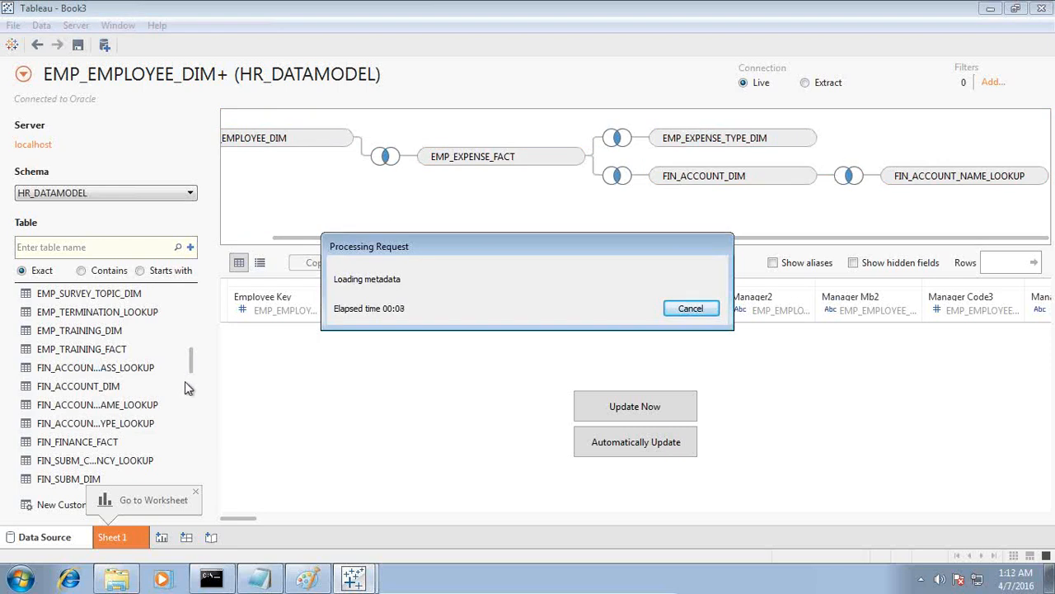
# Add the ORG_DIM and ORG_DIM_DETAILS tables to the data source's joins.
pyautogui.scroll(-8, 174, 394)
pyautogui.scroll(5, 169, 396)
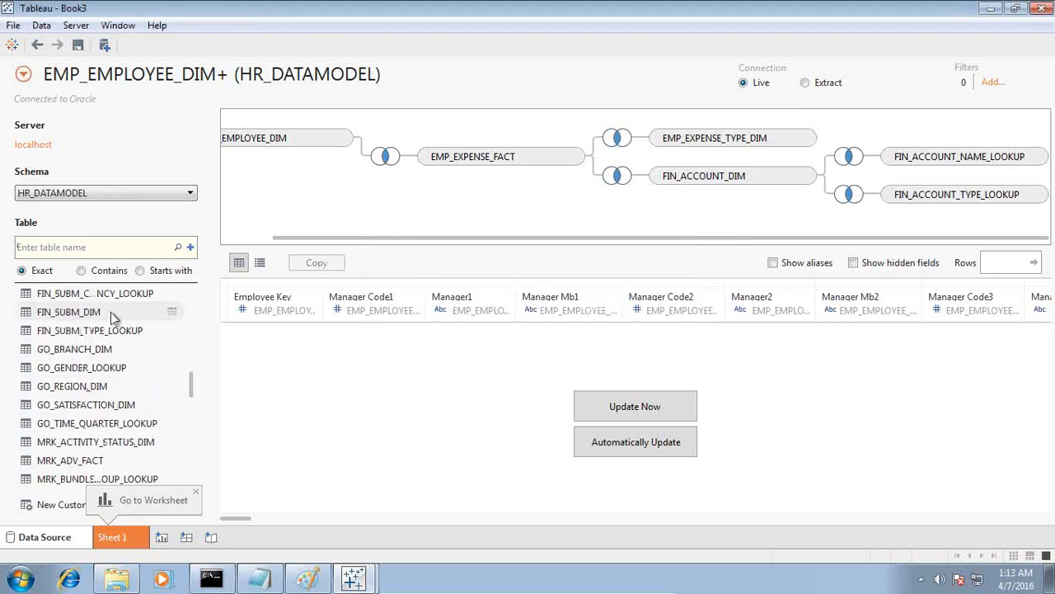
pyautogui.scroll(4, 115, 330)
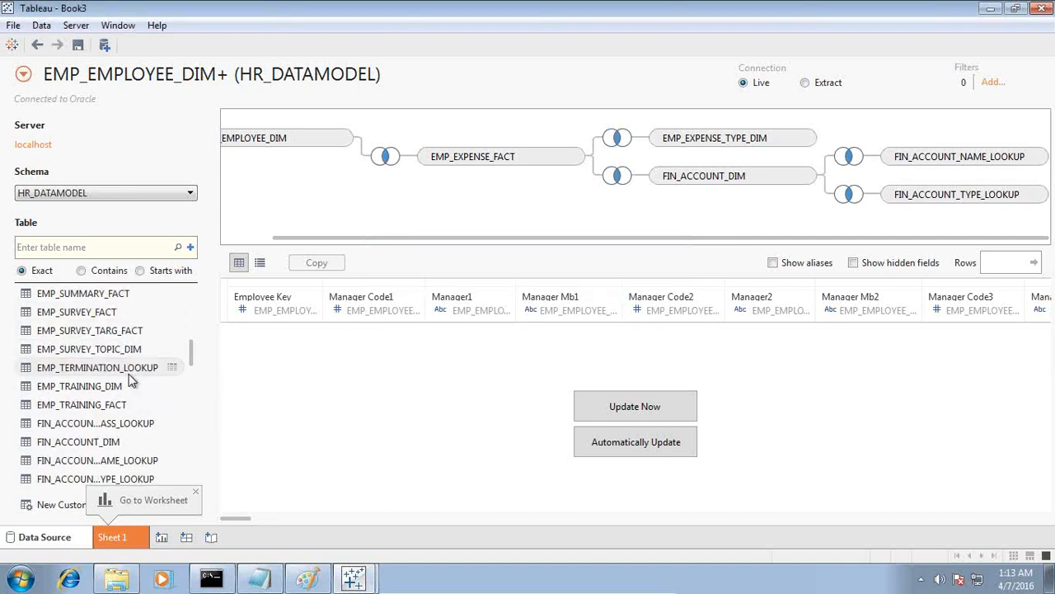
pyautogui.scroll(-6, 128, 379)
pyautogui.scroll(-8, 129, 379)
pyautogui.scroll(4, 129, 383)
pyautogui.scroll(3, 130, 346)
pyautogui.moveTo(90, 330); pyautogui.dragTo(390, 198)
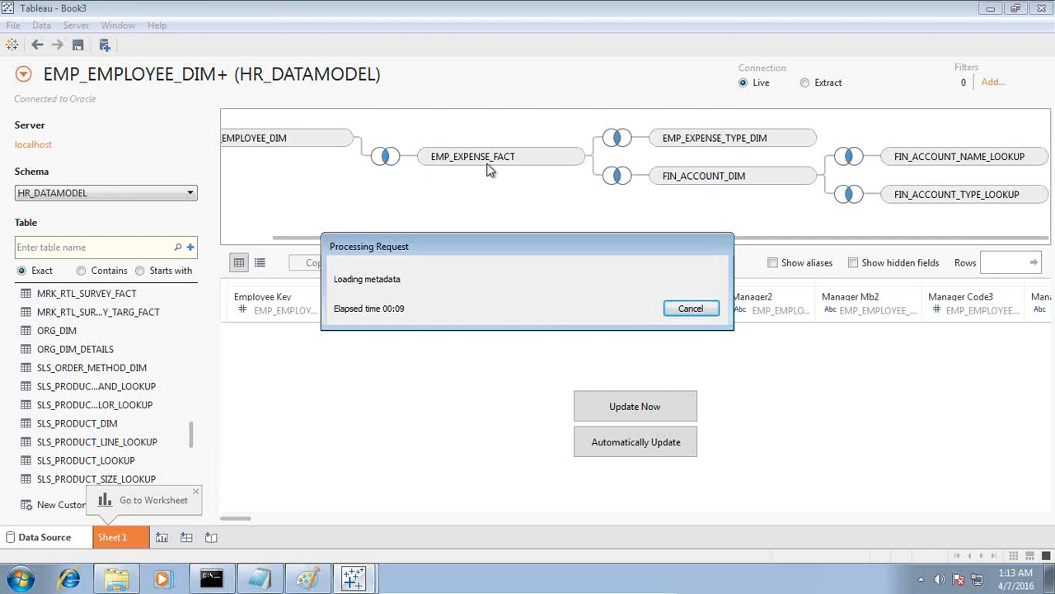
pyautogui.moveTo(73, 348); pyautogui.dragTo(482, 195)
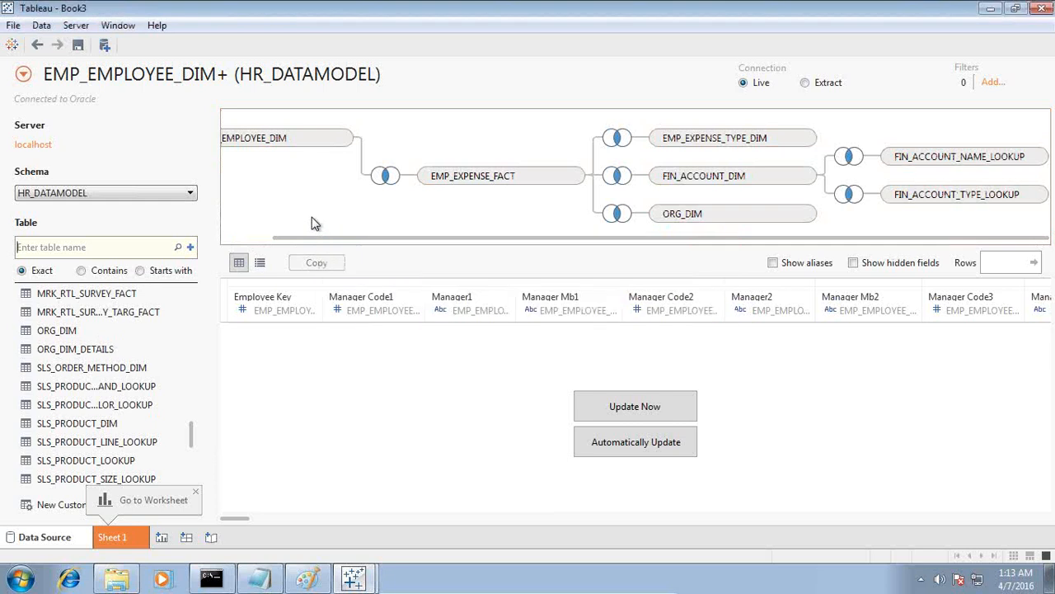
# Add the EMP_SUMMARY_FACT table to the data source and enlarge the join area's height.
pyautogui.moveTo(192, 437); pyautogui.dragTo(190, 323)
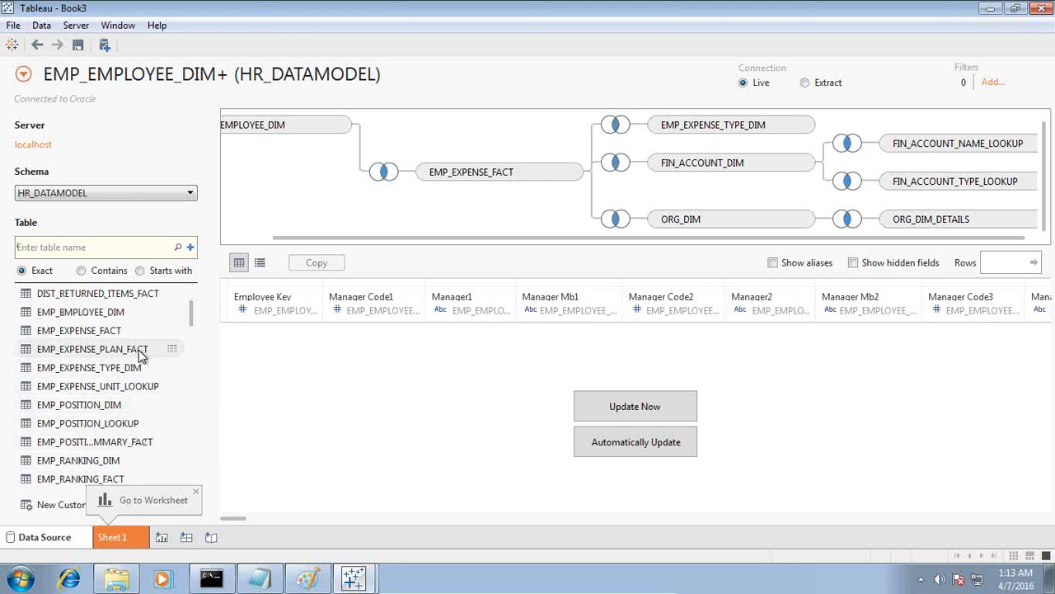
pyautogui.moveTo(188, 321); pyautogui.dragTo(189, 347)
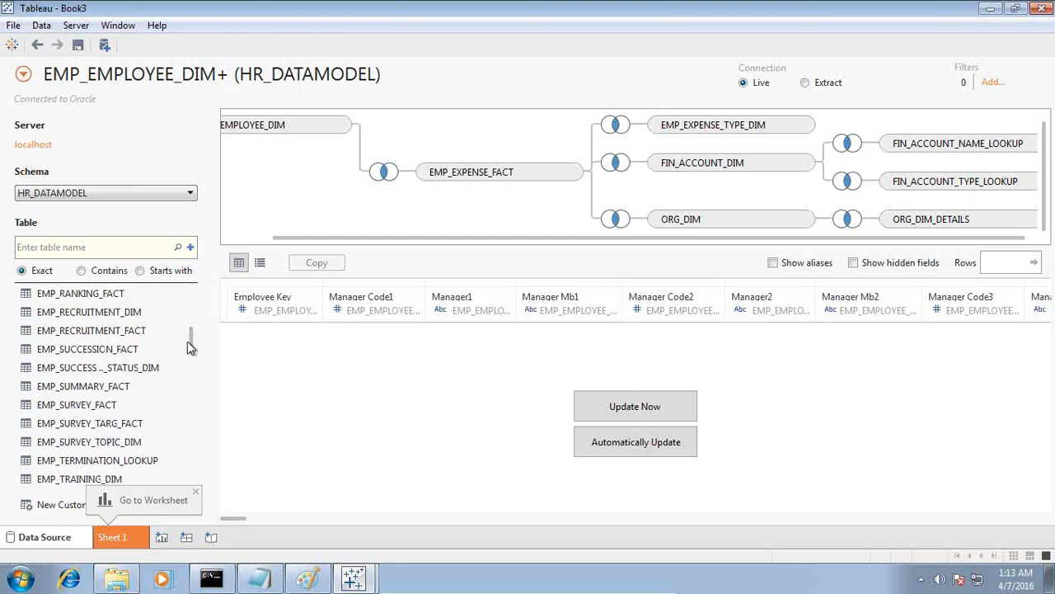
pyautogui.moveTo(107, 391); pyautogui.dragTo(732, 206)
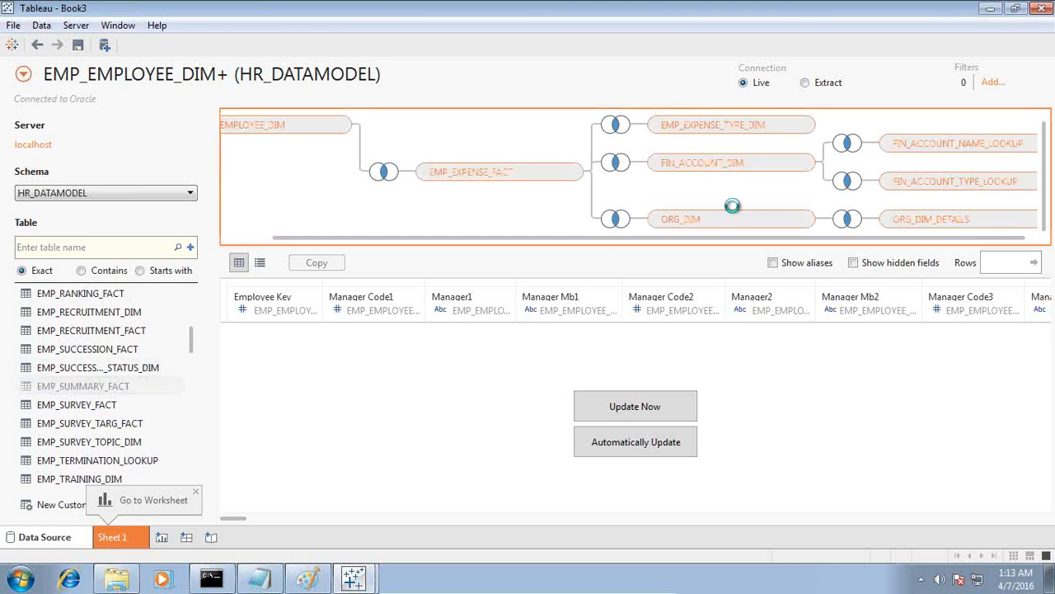
pyautogui.moveTo(732, 206); pyautogui.dragTo(732, 207)
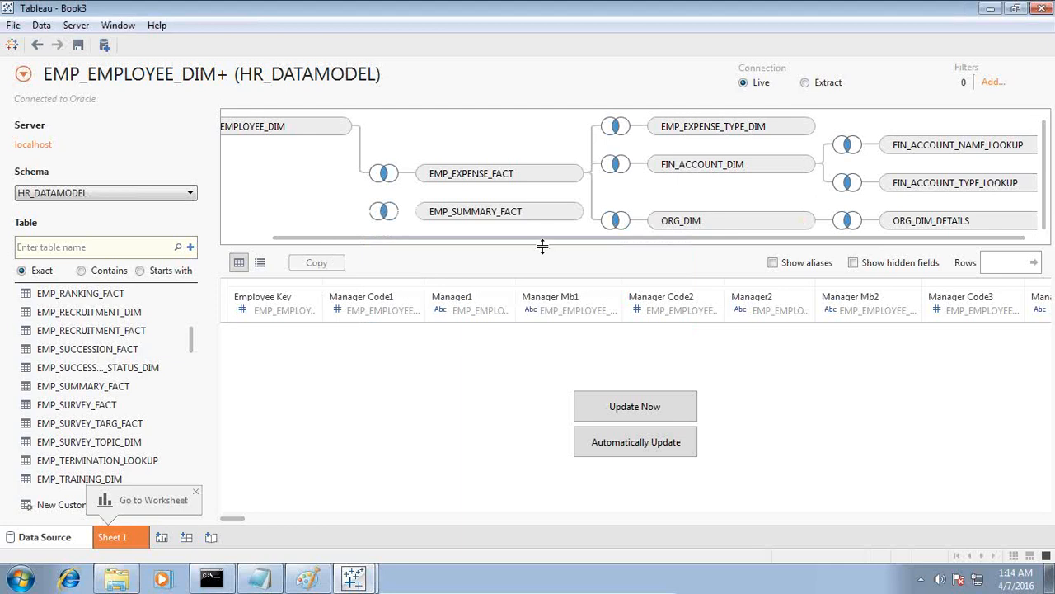
pyautogui.moveTo(542, 251); pyautogui.dragTo(548, 322)
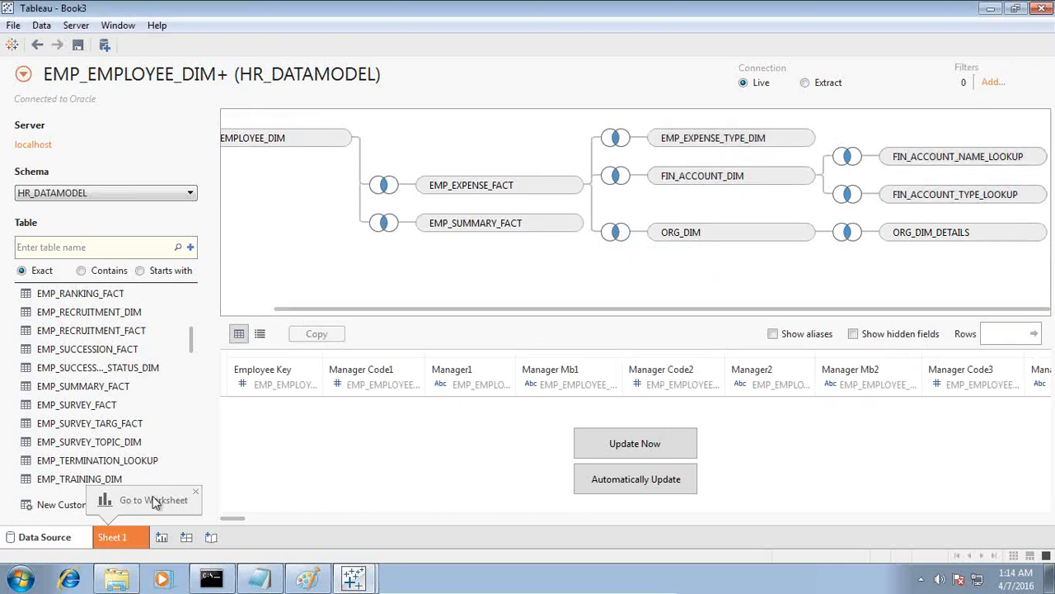
# Create a new worksheet, and switch to Notepad to review the pension plan > 100,000 department requirement.
pyautogui.click(160, 536)
pyautogui.click(160, 537)
pyautogui.click(263, 579)
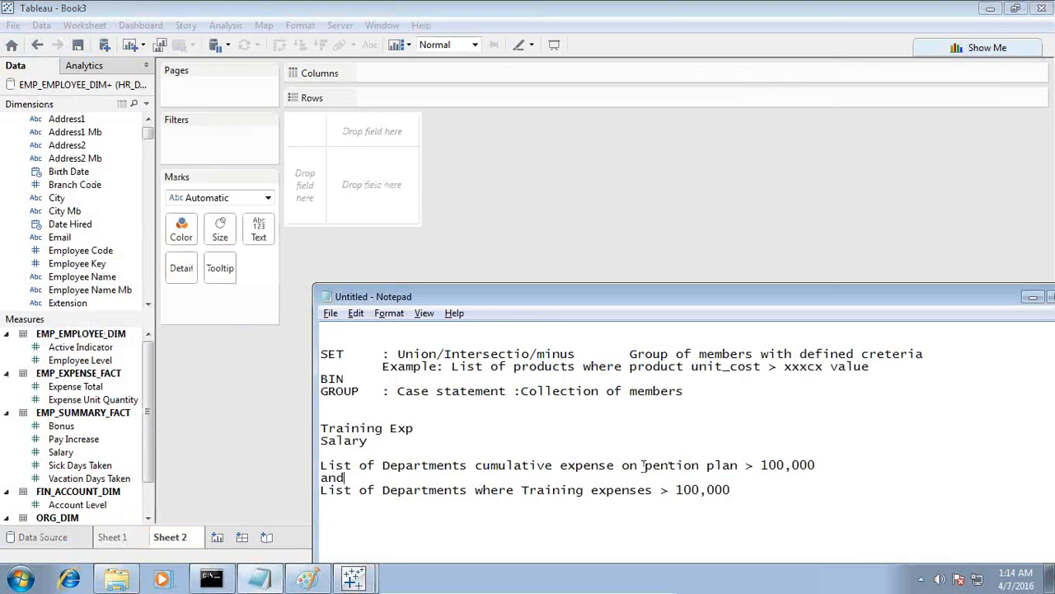
pyautogui.moveTo(517, 466); pyautogui.dragTo(816, 467)
pyautogui.click(811, 474)
pyautogui.moveTo(707, 465); pyautogui.dragTo(816, 465)
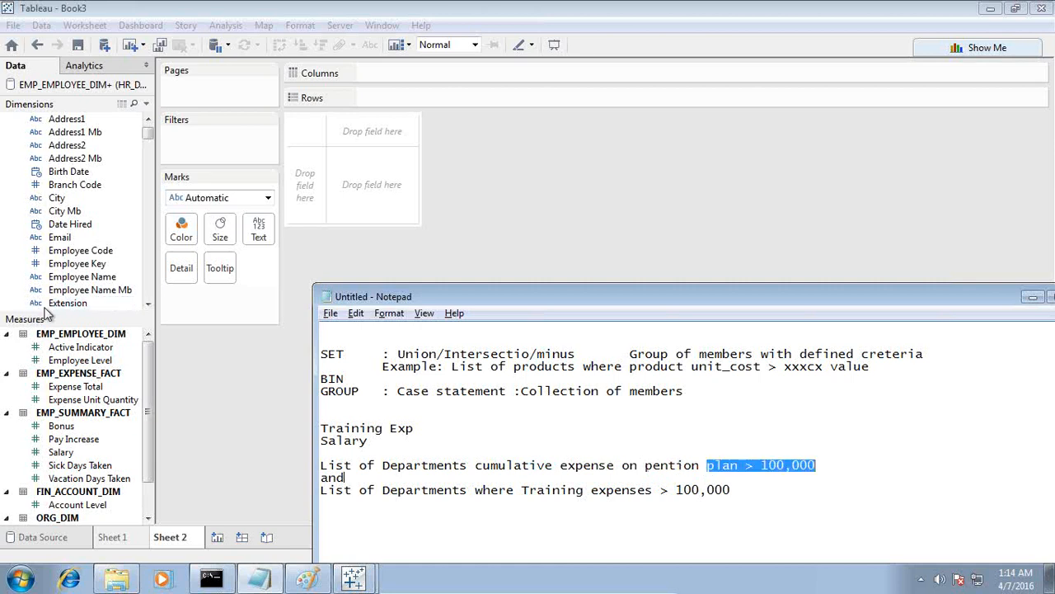
# Return to Tableau and collapse all the dimension table folders, from EMP_EMPLOYEE_DIM to ORG_DIM_DETAILS.
pyautogui.scroll(3, 63, 172)
pyautogui.moveTo(147, 136); pyautogui.dragTo(150, 121)
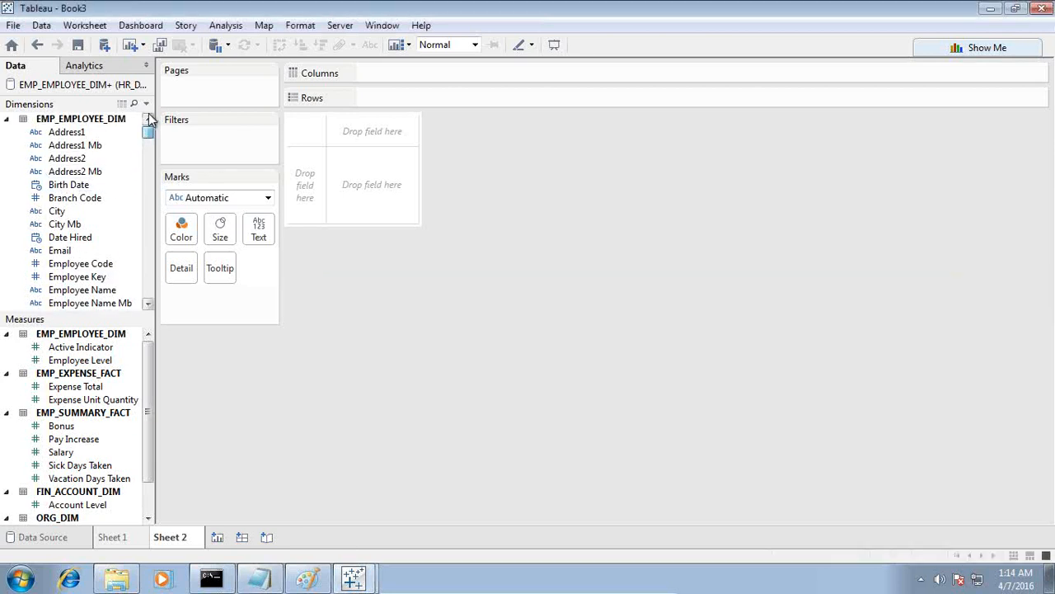
pyautogui.click(6, 119)
pyautogui.click(7, 132)
pyautogui.click(7, 146)
pyautogui.click(6, 158)
pyautogui.click(6, 172)
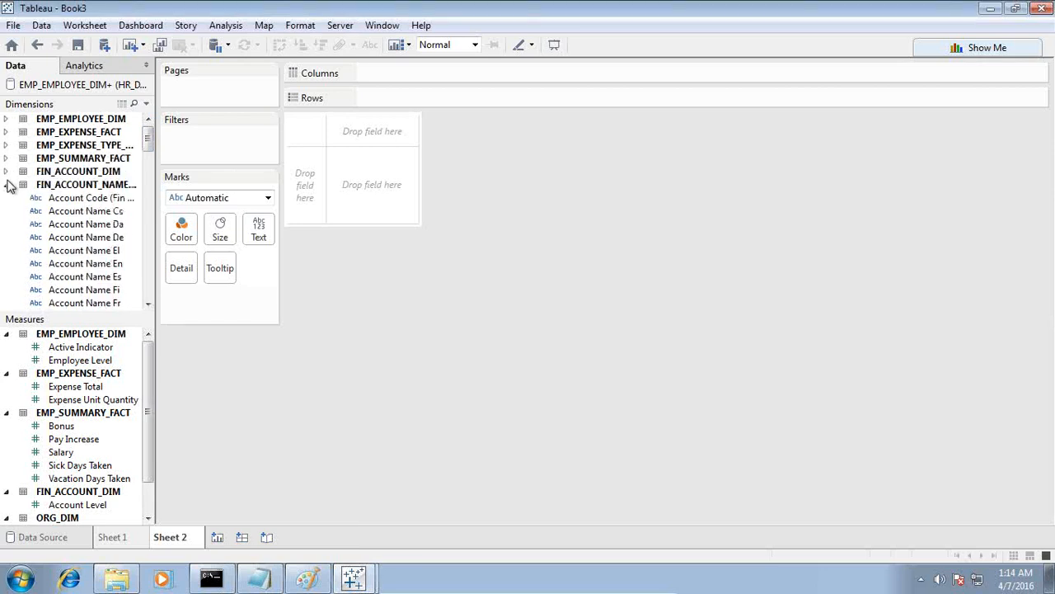
pyautogui.click(7, 185)
pyautogui.click(7, 198)
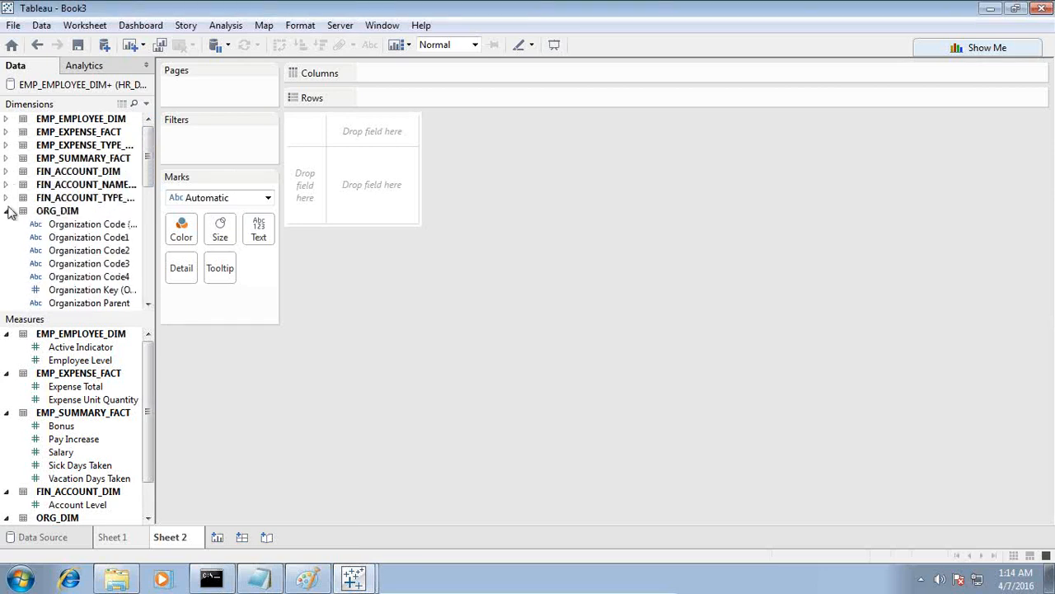
pyautogui.click(7, 211)
pyautogui.click(12, 224)
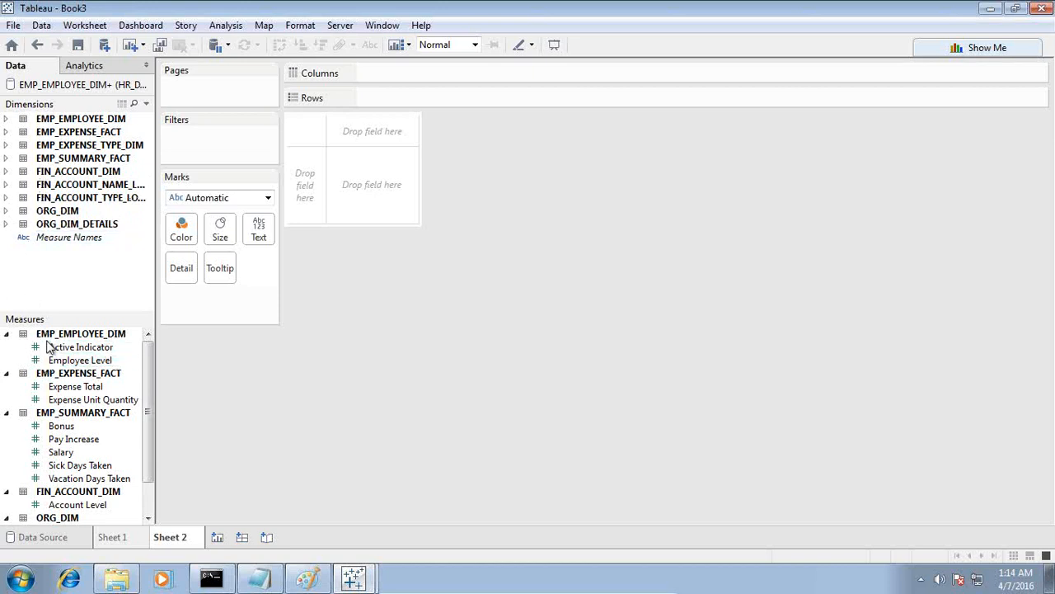
# Expand ORG_DIM_DETAILS, widen the field list, and place Organization Name En on the worksheet as rows.
pyautogui.click(7, 224)
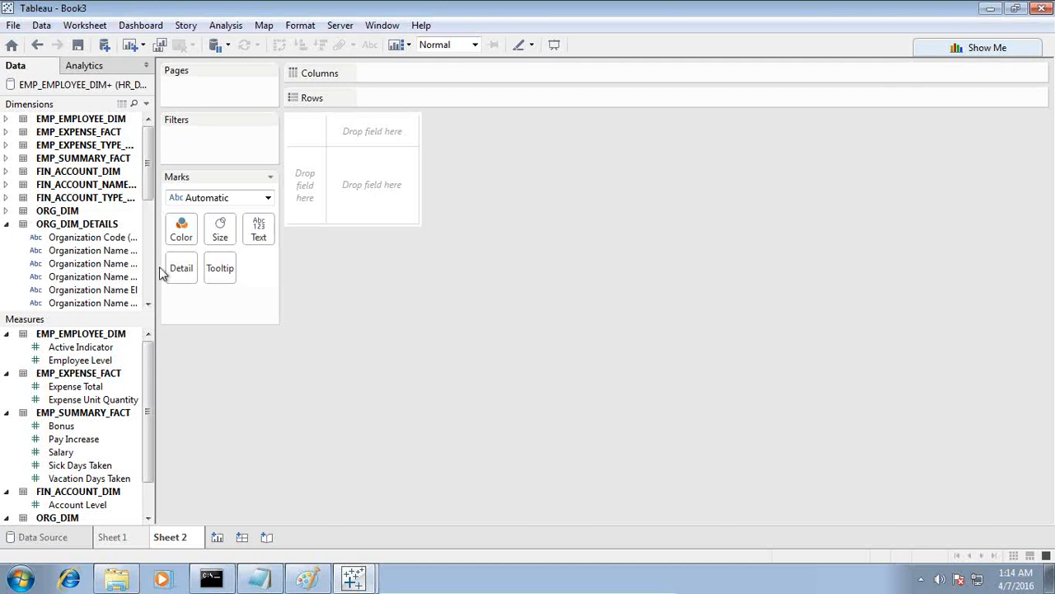
pyautogui.moveTo(156, 265); pyautogui.dragTo(205, 265)
pyautogui.moveTo(125, 302); pyautogui.dragTo(364, 191)
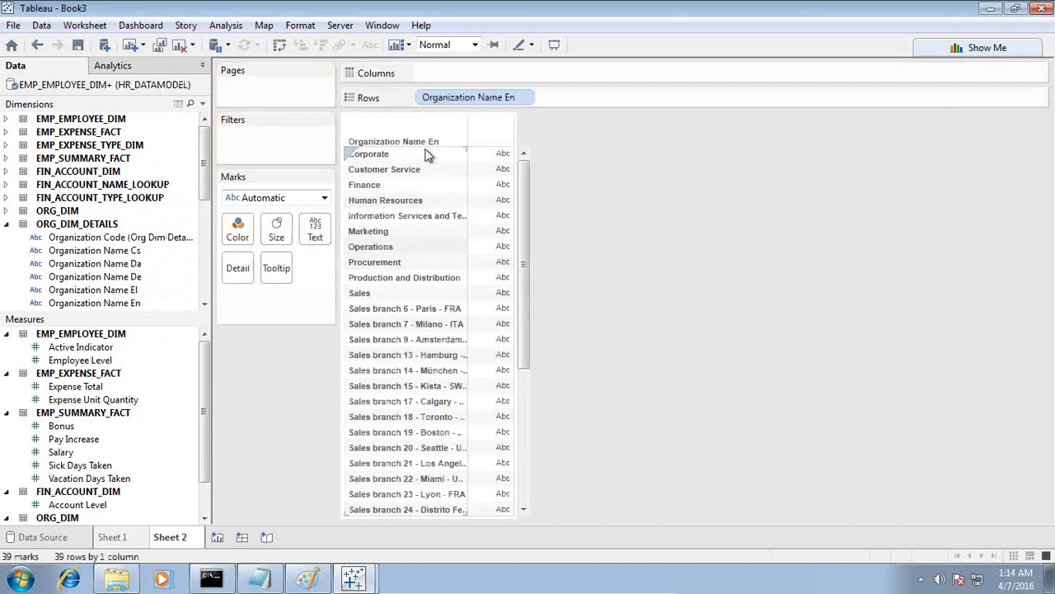
# Widen the Organization Name En column in the table and collapse the ORG_DIM_DETAILS folder.
pyautogui.moveTo(466, 132)
pyautogui.moveTo(466, 169); pyautogui.dragTo(492, 170)
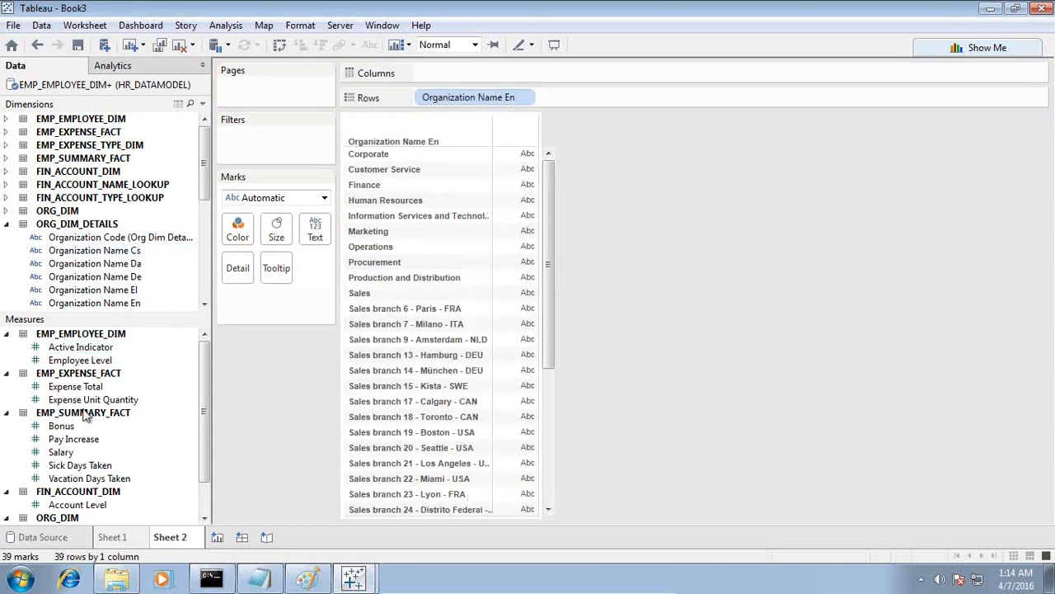
pyautogui.click(6, 224)
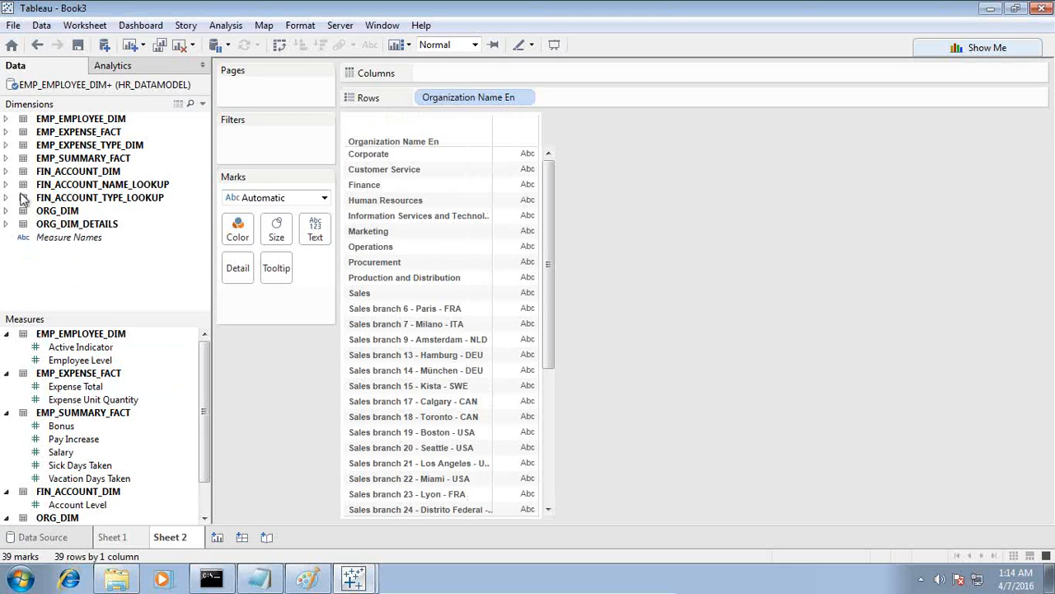
# Edit the data source and add the DIM_TIME table to the join area beneath EMP_SUMMARY_FACT.
pyautogui.rightClick(117, 86)
pyautogui.click(175, 97)
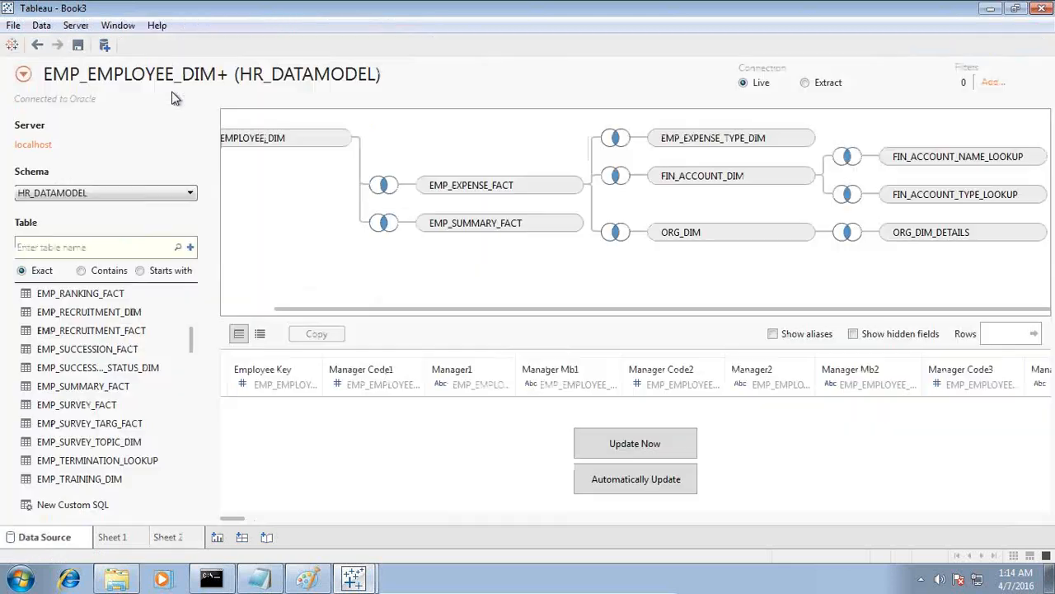
pyautogui.scroll(-10, 141, 384)
pyautogui.scroll(10, 144, 416)
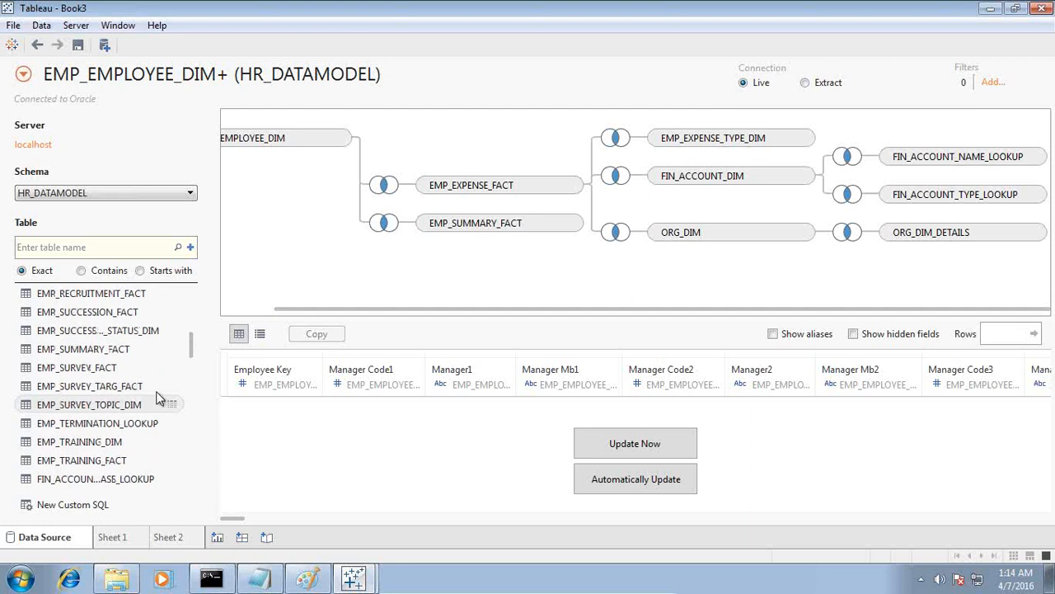
pyautogui.moveTo(66, 334); pyautogui.dragTo(394, 268)
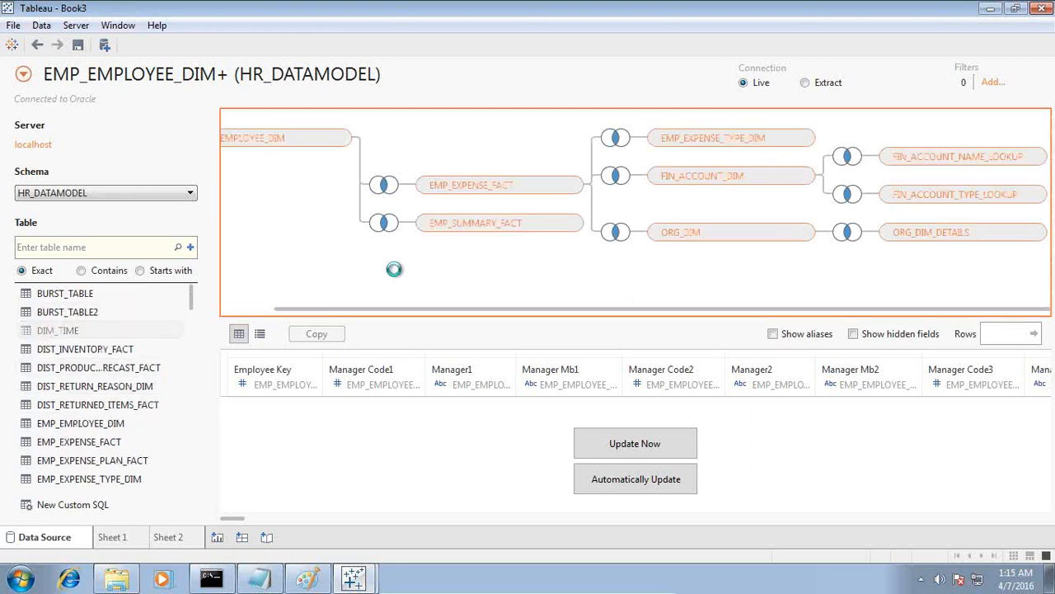
pyautogui.moveTo(394, 268); pyautogui.dragTo(394, 268)
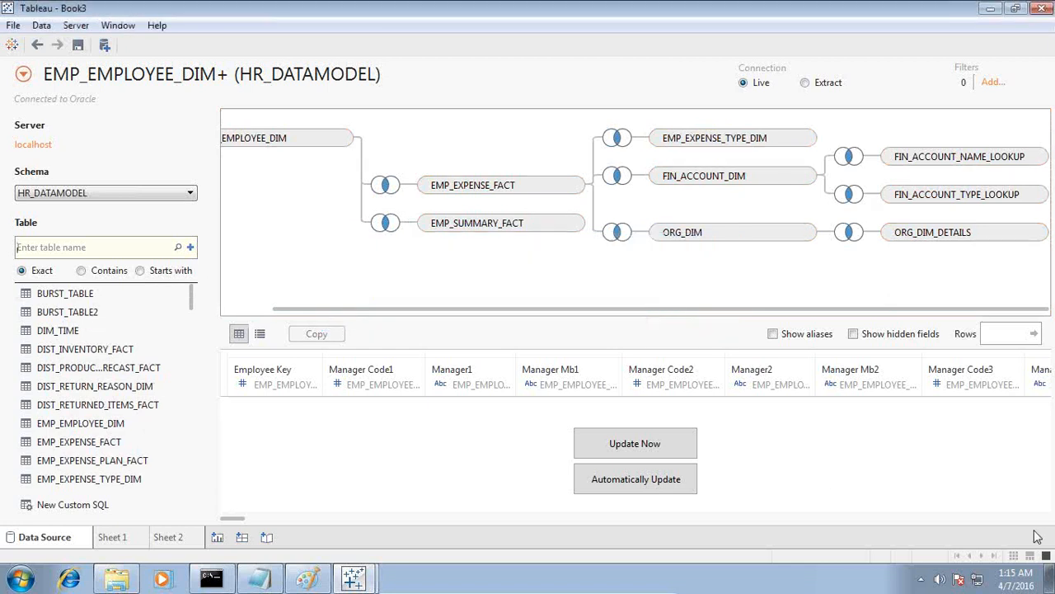
# On Sheet 1, add a Current Year filter from DIM_TIME with the range limited to 2007.
pyautogui.click(112, 536)
pyautogui.scroll(1, 188, 192)
pyautogui.scroll(15, 188, 190)
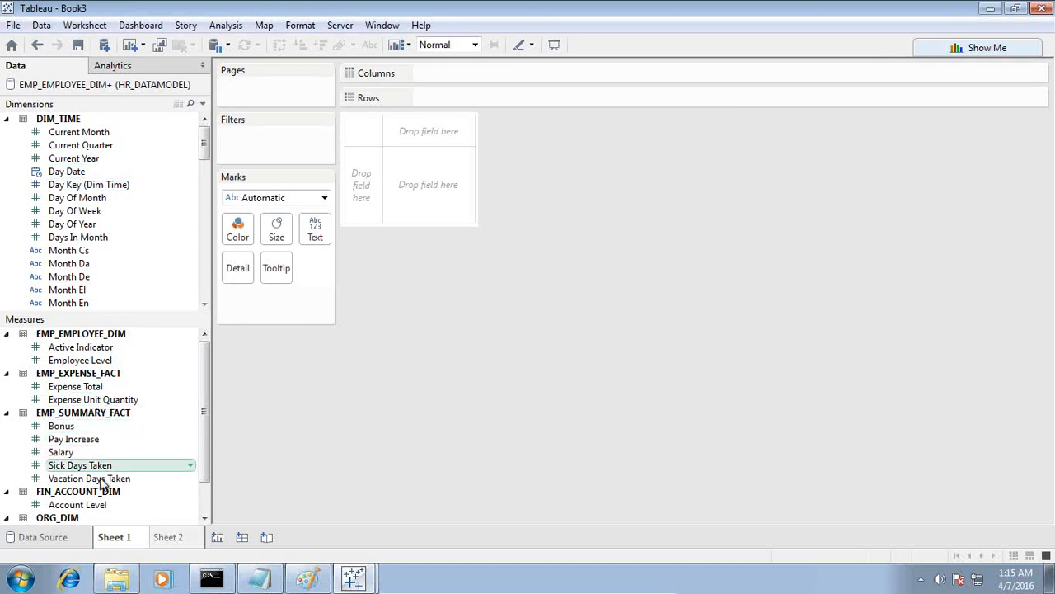
pyautogui.moveTo(82, 158); pyautogui.dragTo(247, 140)
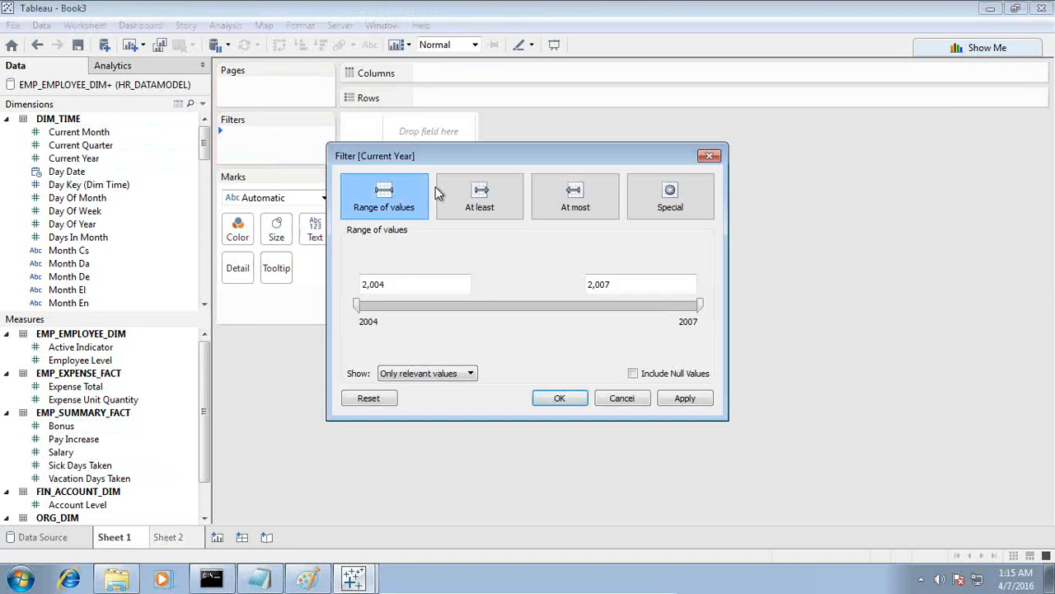
pyautogui.moveTo(471, 284); pyautogui.dragTo(318, 285)
pyautogui.write('2007')
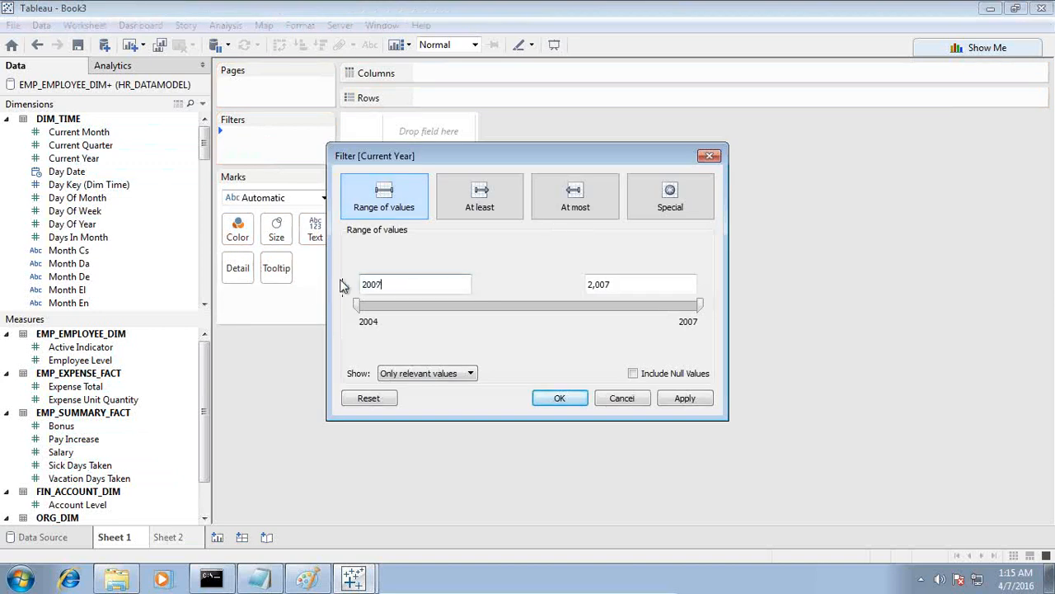
pyautogui.click(672, 398)
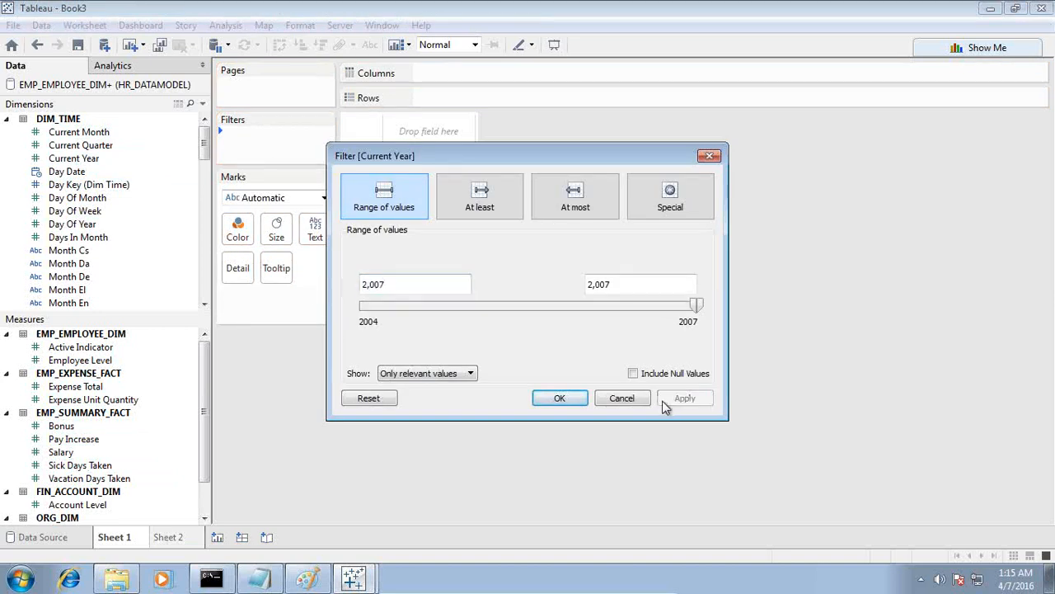
pyautogui.click(560, 398)
# Place Organization Name En from ORG_DIM_DETAILS on the worksheet as rows, leaving the DIM_TIME and ORG_DIM_DETAILS folders collapsed.
pyautogui.click(6, 119)
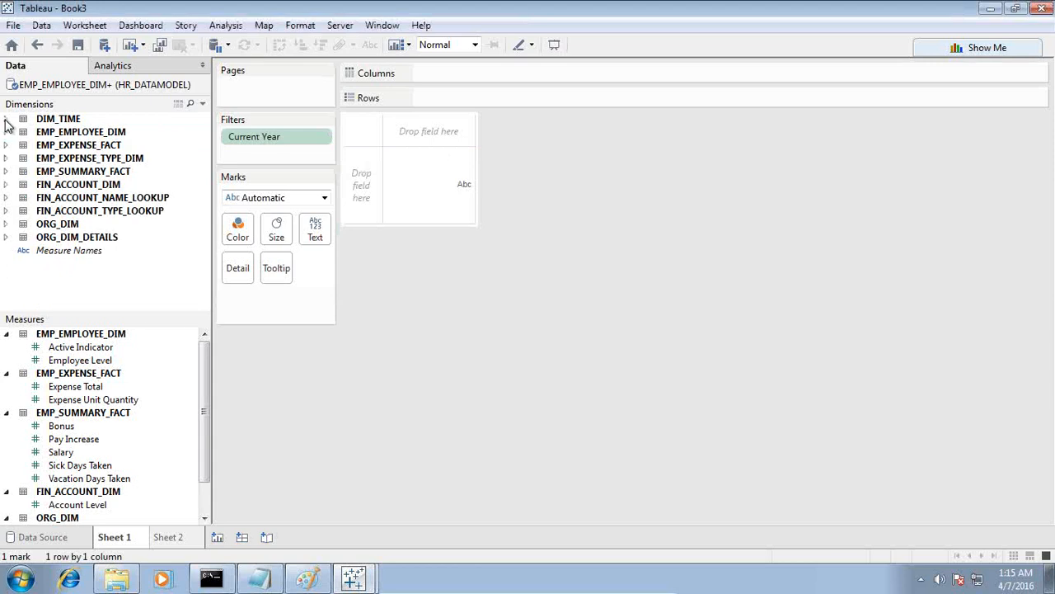
pyautogui.click(6, 237)
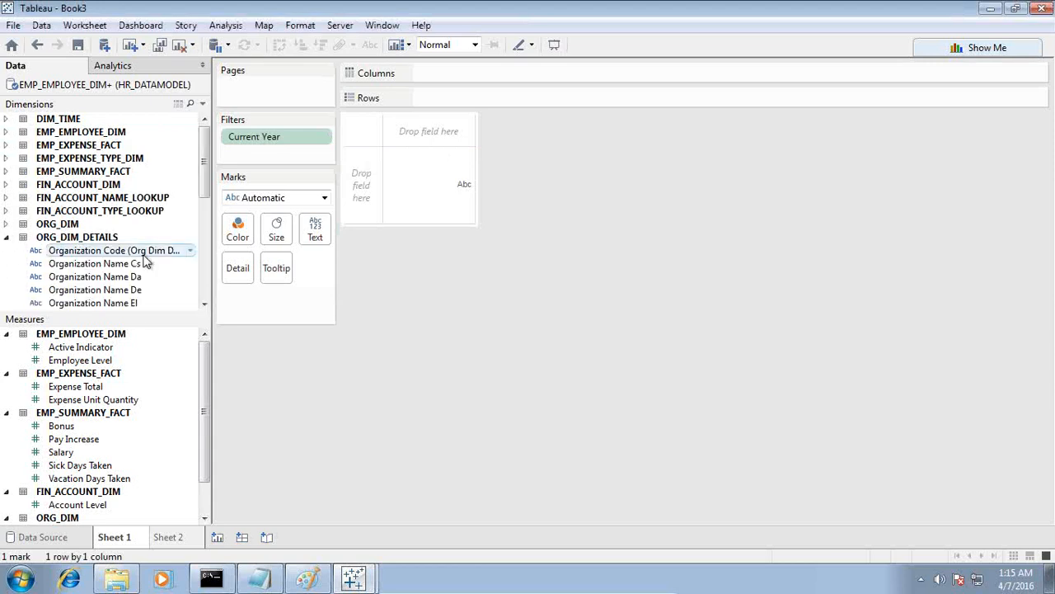
pyautogui.scroll(-1, 156, 300)
pyautogui.moveTo(124, 278); pyautogui.dragTo(372, 190)
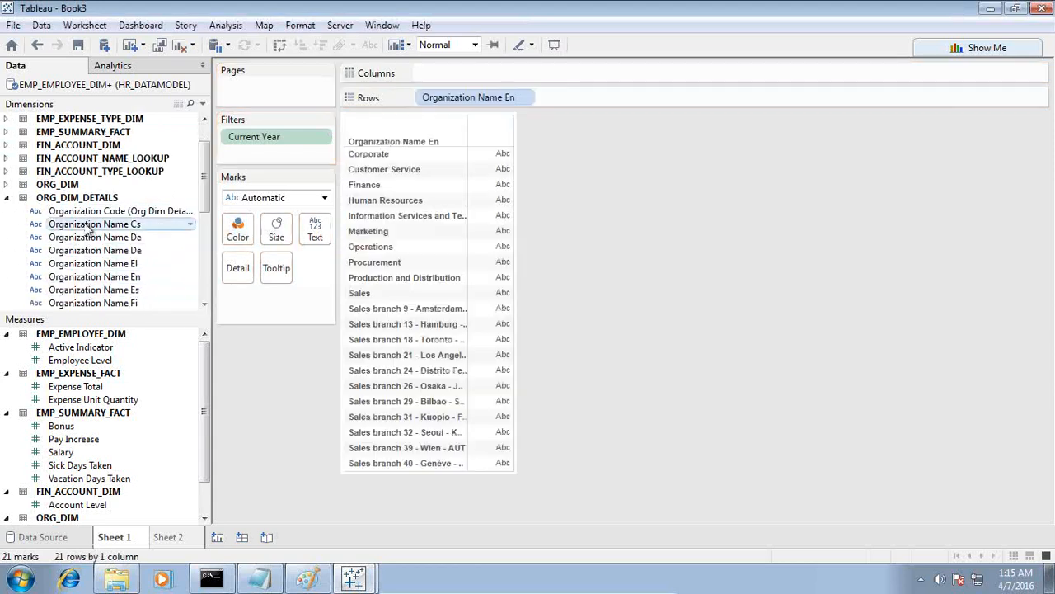
pyautogui.click(7, 198)
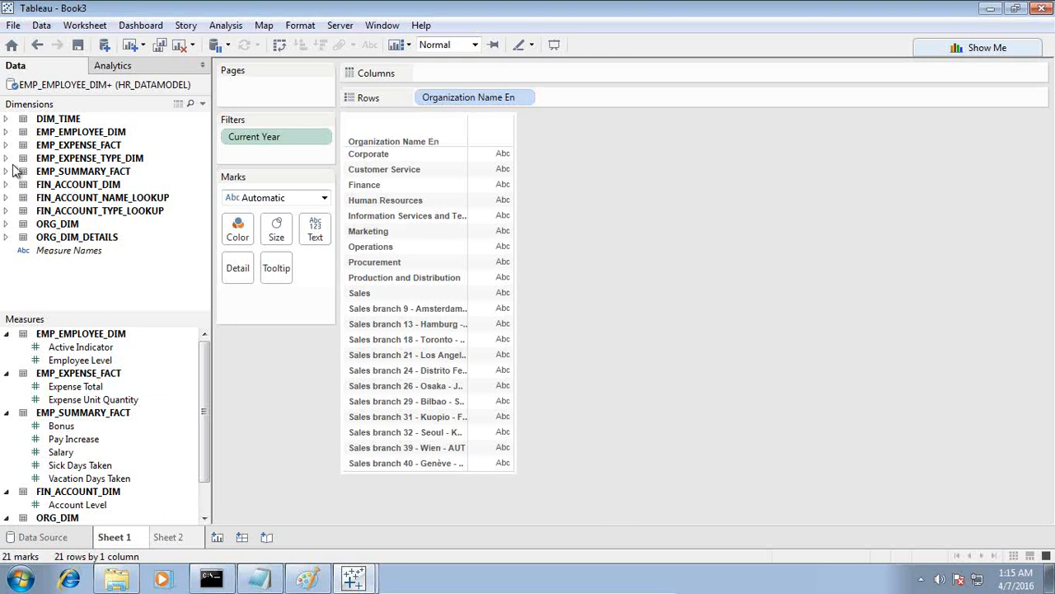
# Add Expense Group En from EMP_EXPENSE_TYPE_DIM to the columns, followed by Account Name En from FIN_ACCOUNT_NAME_LOOKUP.
pyautogui.click(7, 158)
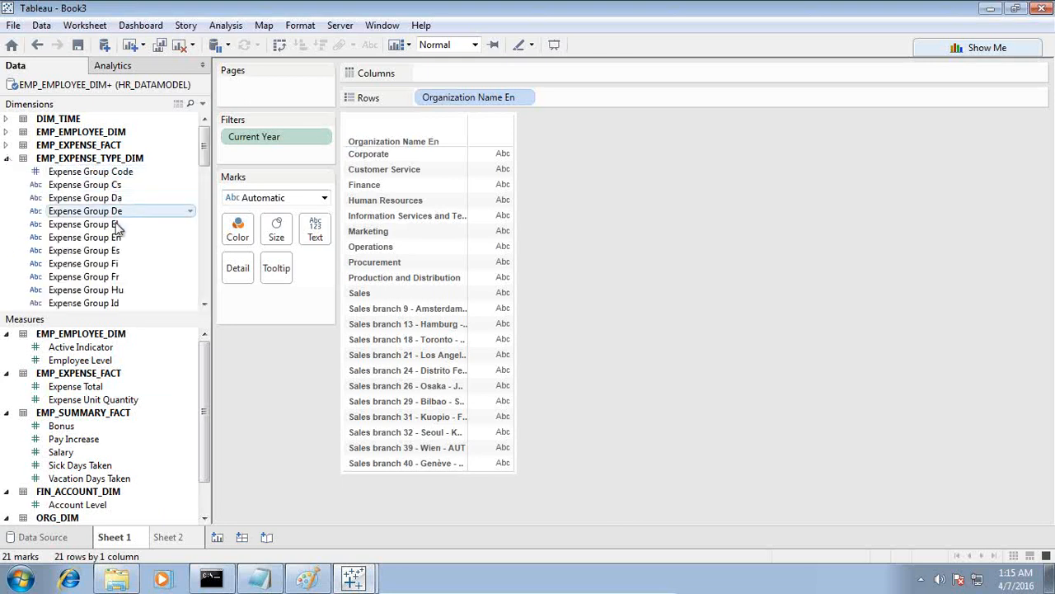
pyautogui.moveTo(165, 238); pyautogui.dragTo(509, 83)
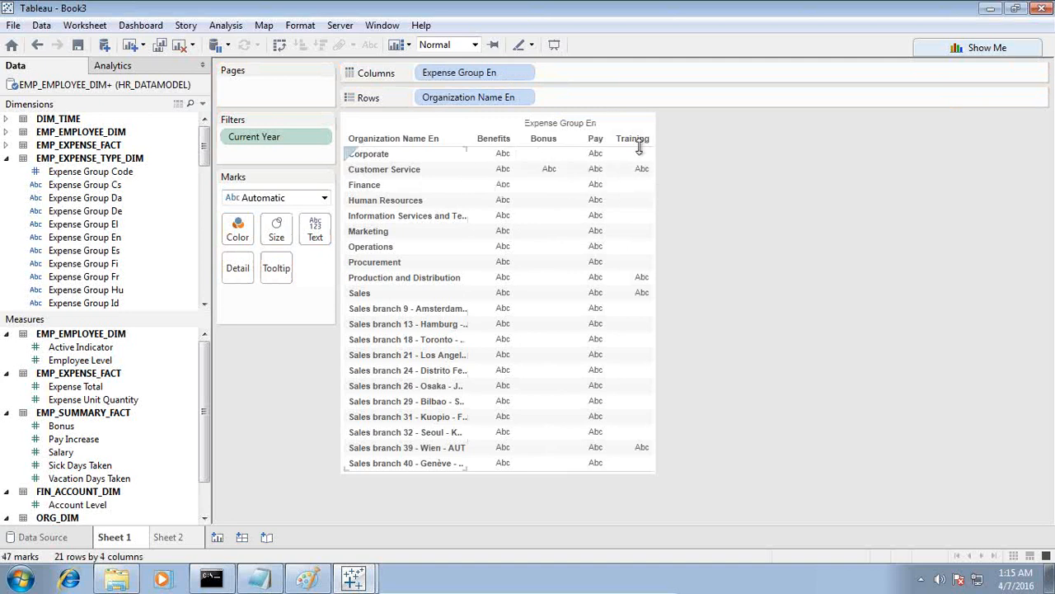
pyautogui.click(7, 159)
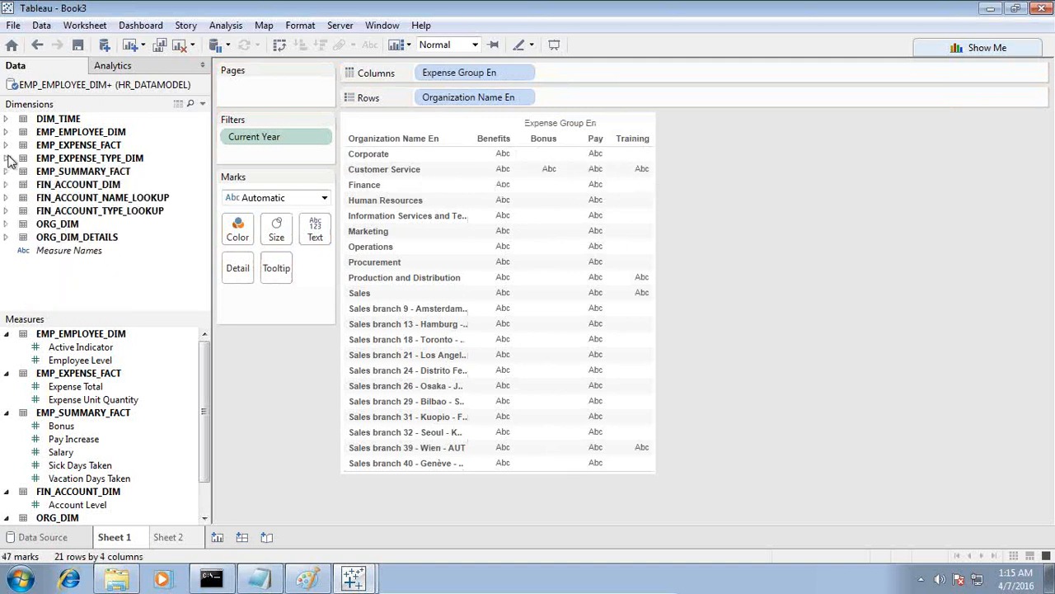
pyautogui.click(7, 198)
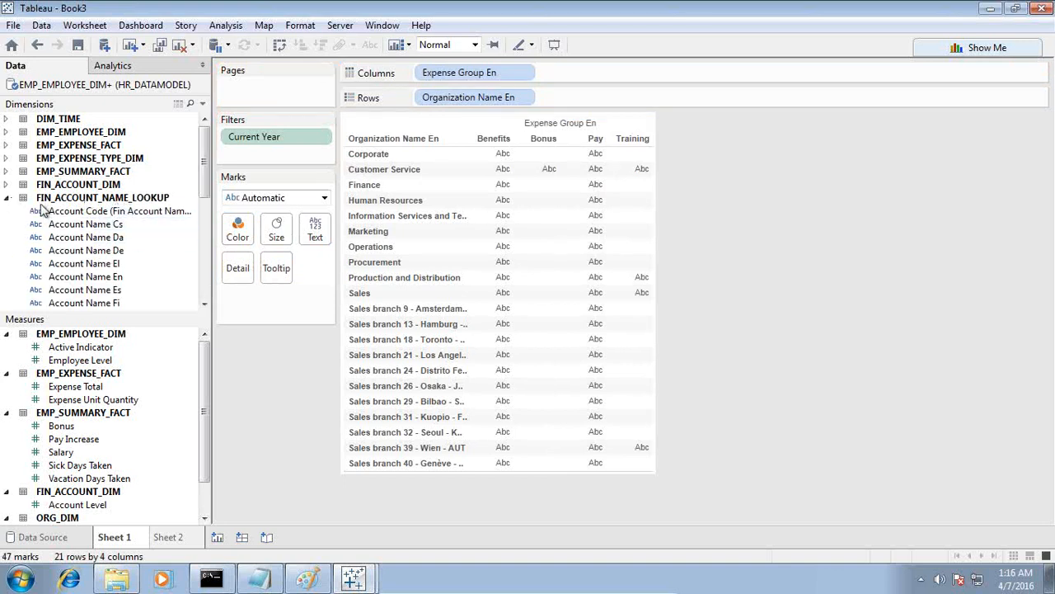
pyautogui.moveTo(105, 278); pyautogui.dragTo(582, 81)
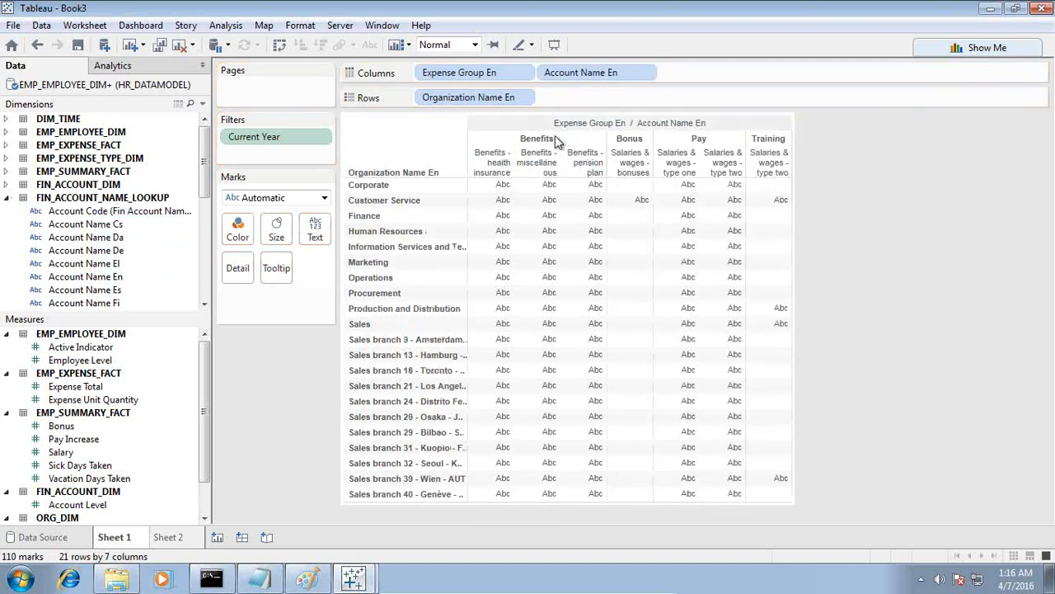
# Widen the account columns and keep only the Benefits - pension plan column.
pyautogui.moveTo(557, 204)
pyautogui.moveTo(606, 165); pyautogui.dragTo(651, 164)
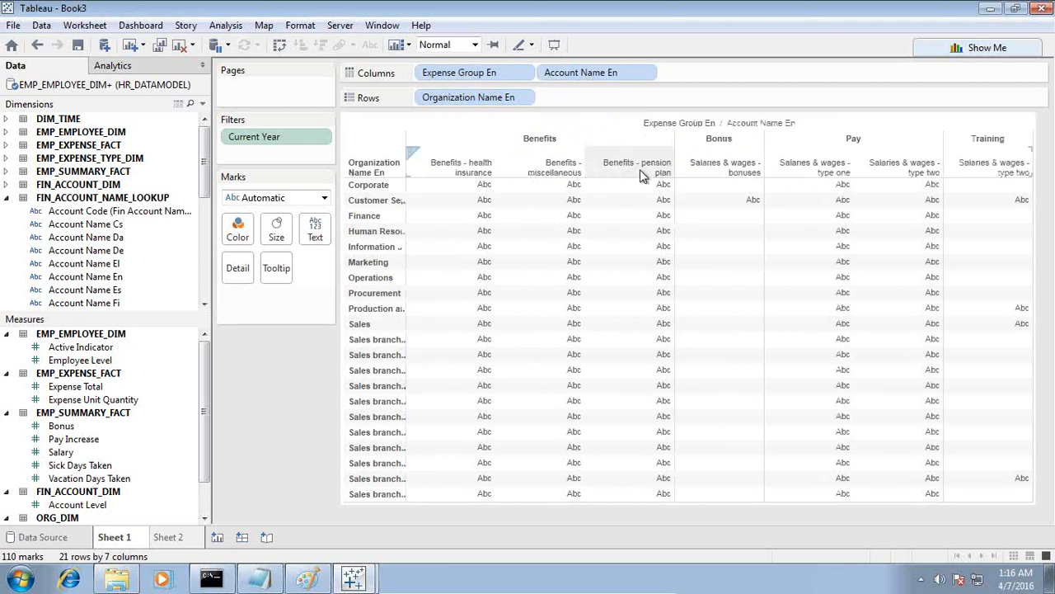
pyautogui.click(641, 170)
pyautogui.click(699, 185)
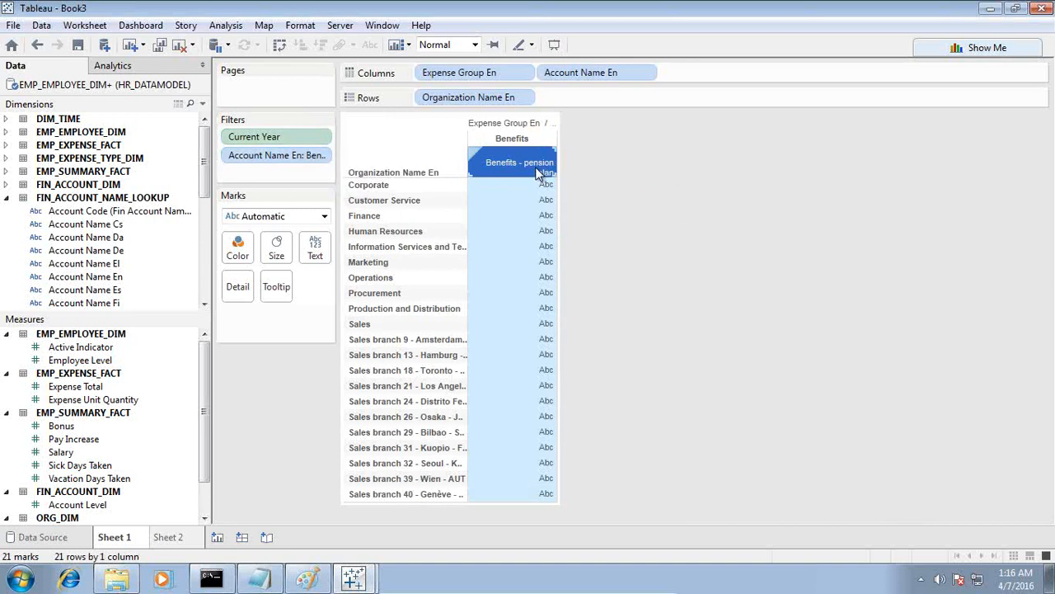
# Show Expense Total as the table values and sort the departments in descending order by pension plan expense.
pyautogui.moveTo(70, 390); pyautogui.dragTo(522, 315)
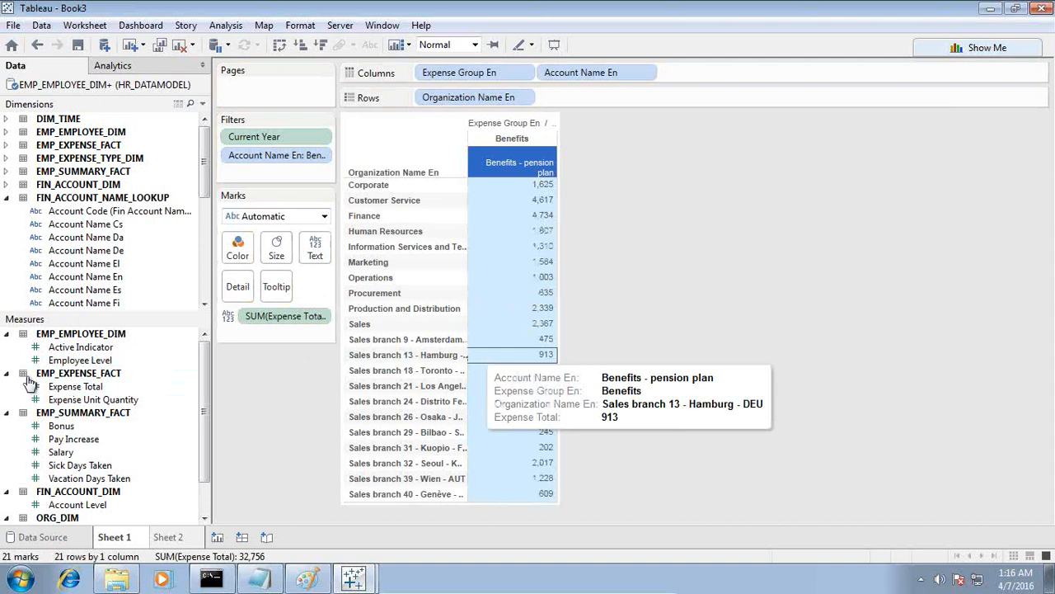
pyautogui.click(547, 171)
pyautogui.moveTo(550, 235)
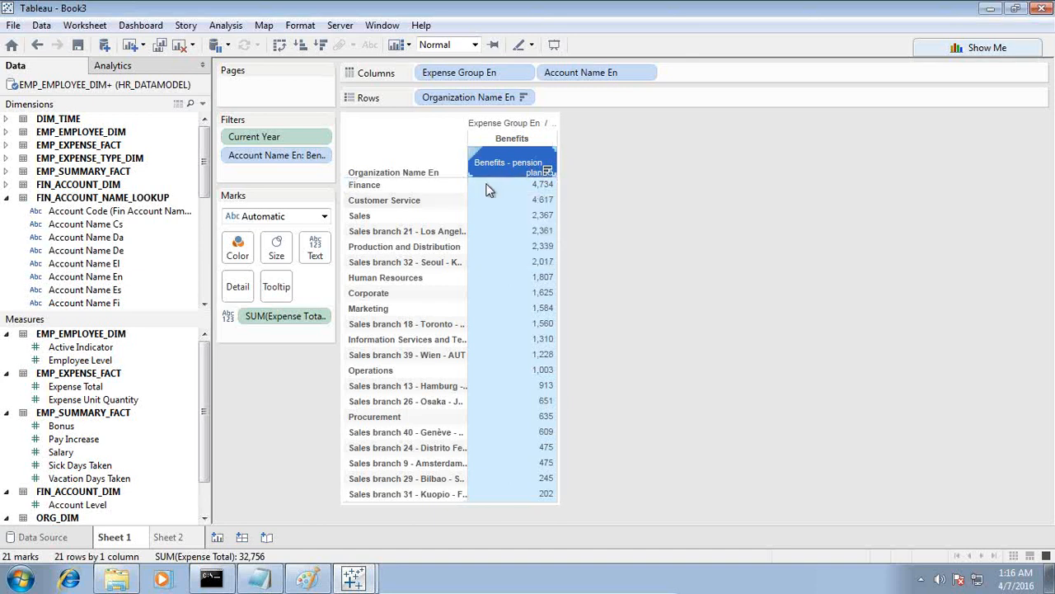
# Filter the table on the sum of Expense Total with a minimum value of 1,000.
pyautogui.moveTo(259, 316); pyautogui.dragTo(259, 317)
pyautogui.click(497, 270)
pyautogui.click(562, 437)
pyautogui.moveTo(414, 286); pyautogui.dragTo(281, 276)
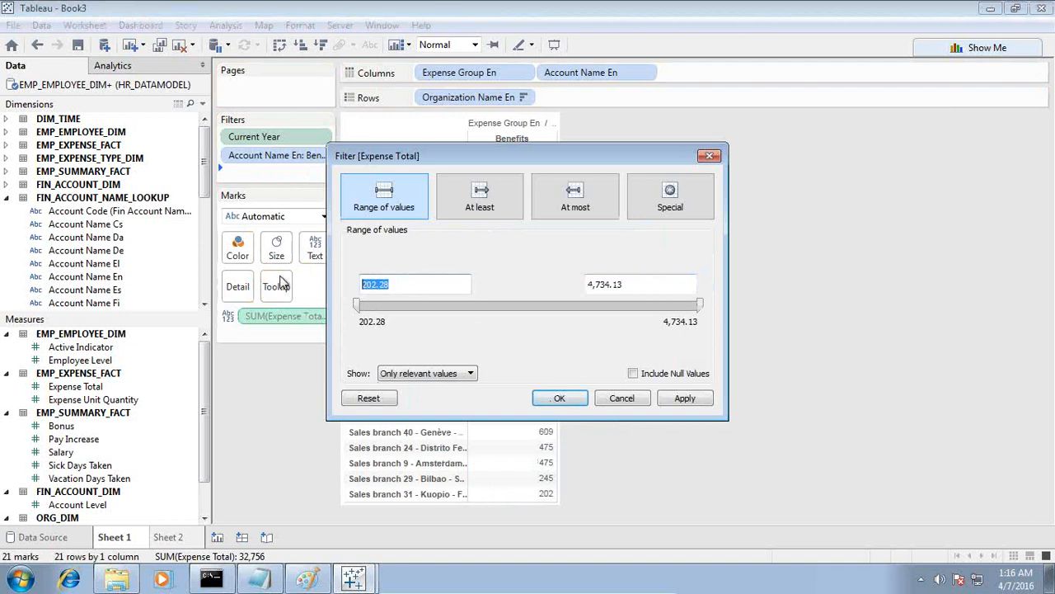
pyautogui.moveTo(400, 284); pyautogui.dragTo(313, 282)
pyautogui.write('1000')
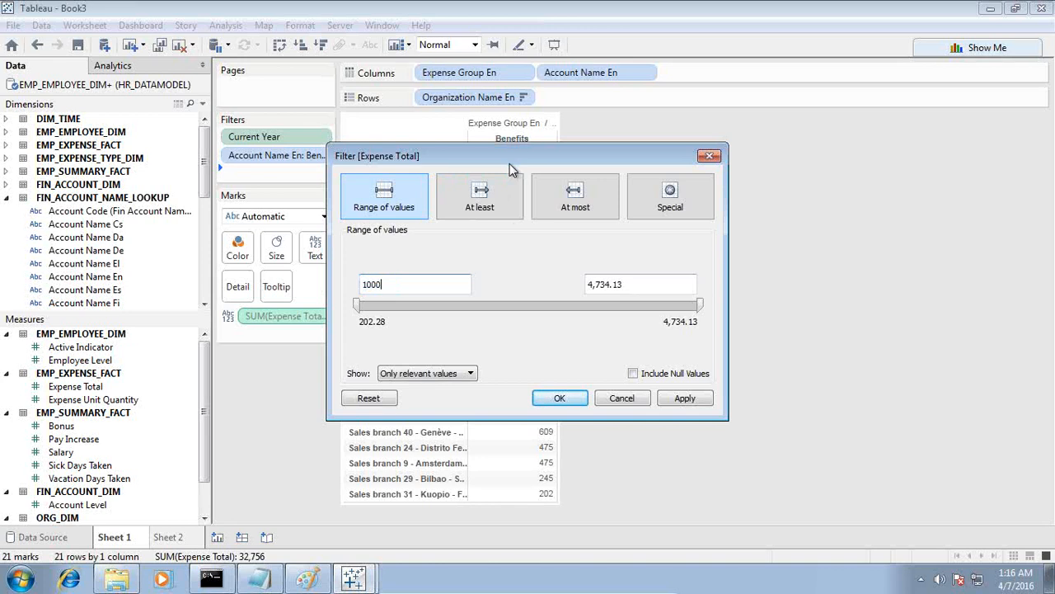
pyautogui.click(680, 401)
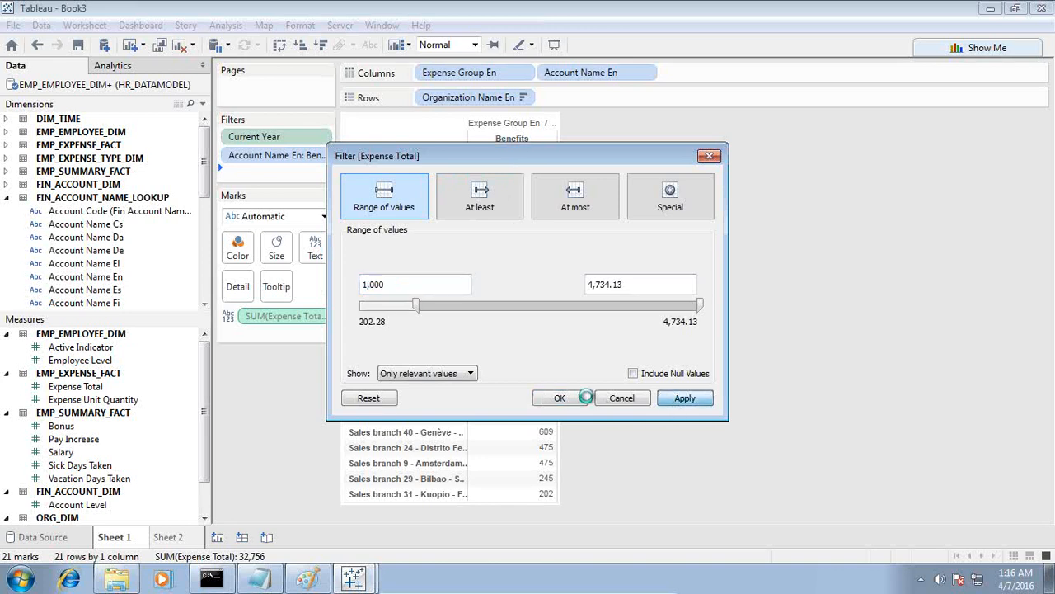
pyautogui.click(555, 397)
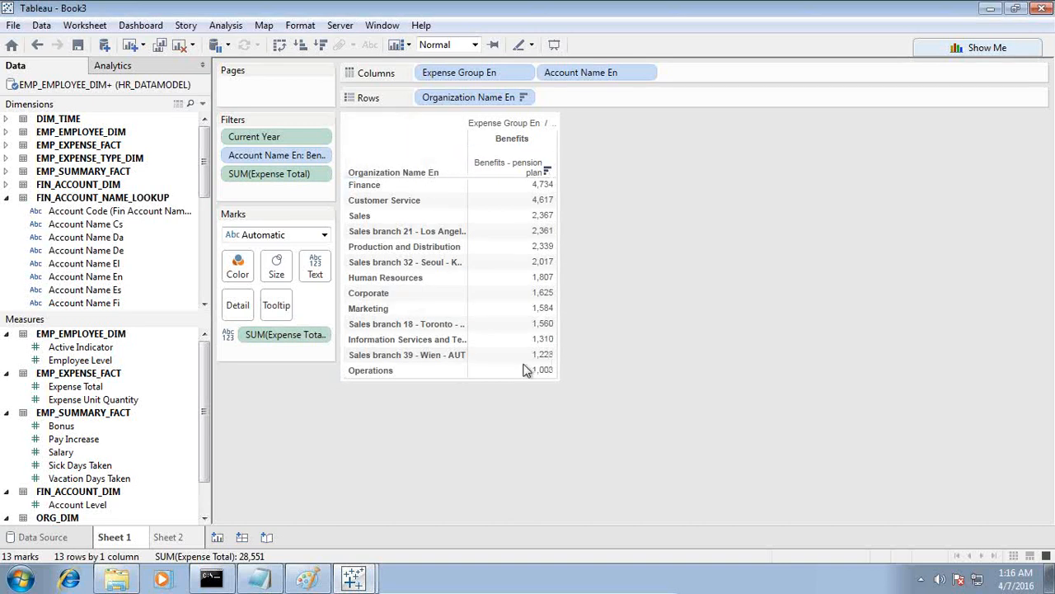
pyautogui.click(411, 186)
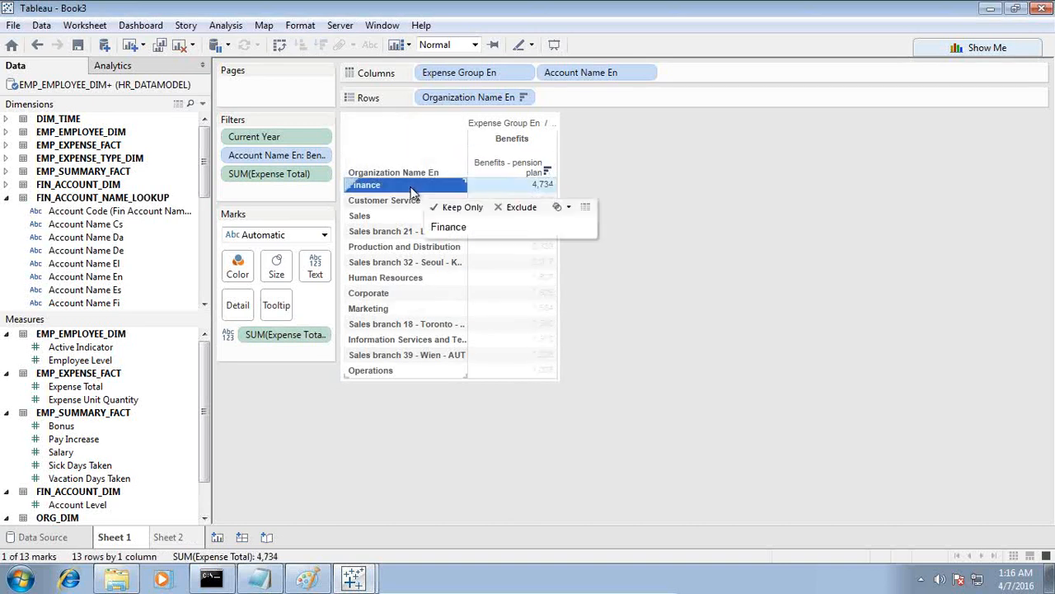
pyautogui.keyDown('shift'); pyautogui.click(379, 372); pyautogui.keyUp('shift')
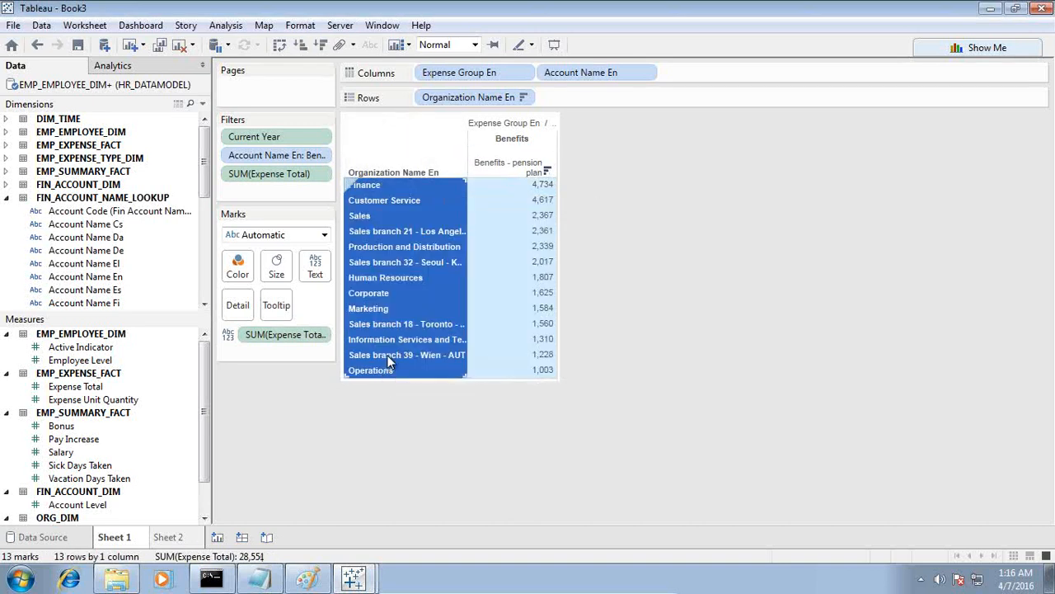
pyautogui.rightClick(388, 360)
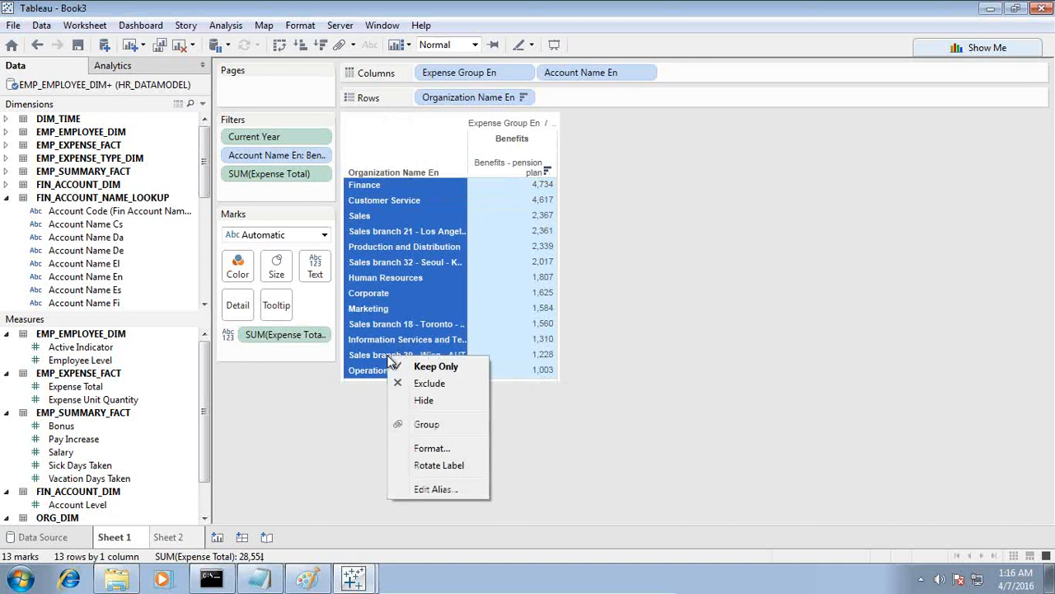
pyautogui.click(652, 207)
# Create a set named Dept_Pension_Expenses_Above_1000 from all the departments listed in the table, Finance through Operations.
pyautogui.click(367, 184)
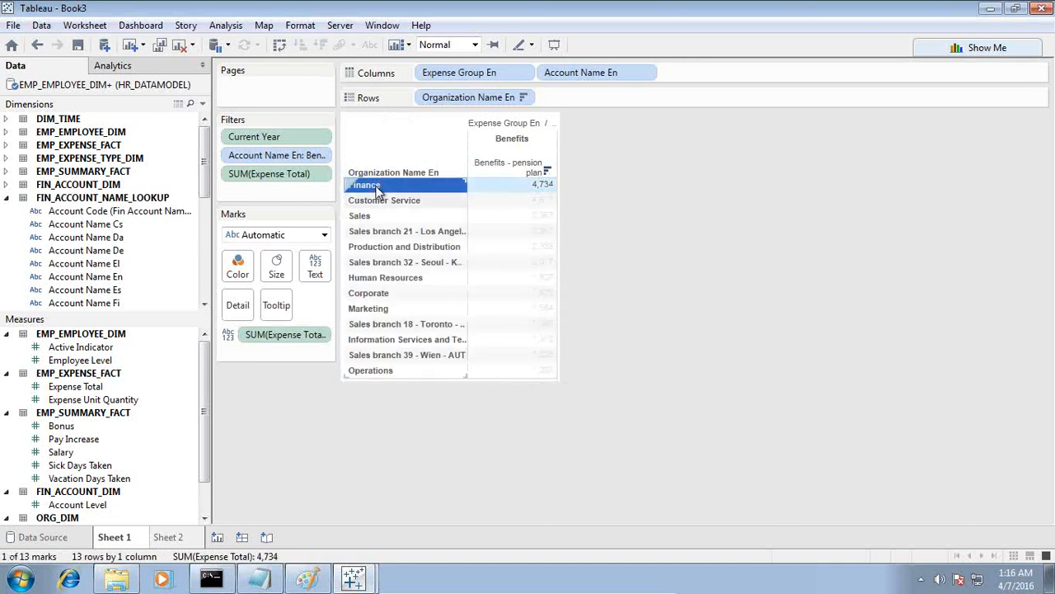
pyautogui.keyDown('ctrl'); pyautogui.click(377, 371); pyautogui.keyUp('ctrl')
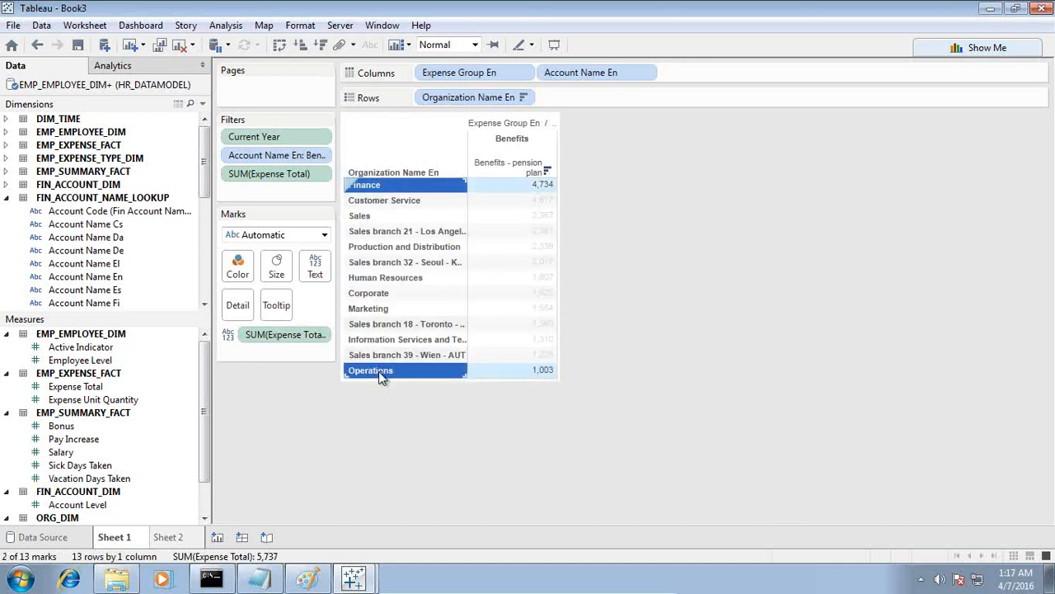
pyautogui.keyDown('shift'); pyautogui.click(382, 189); pyautogui.keyUp('shift')
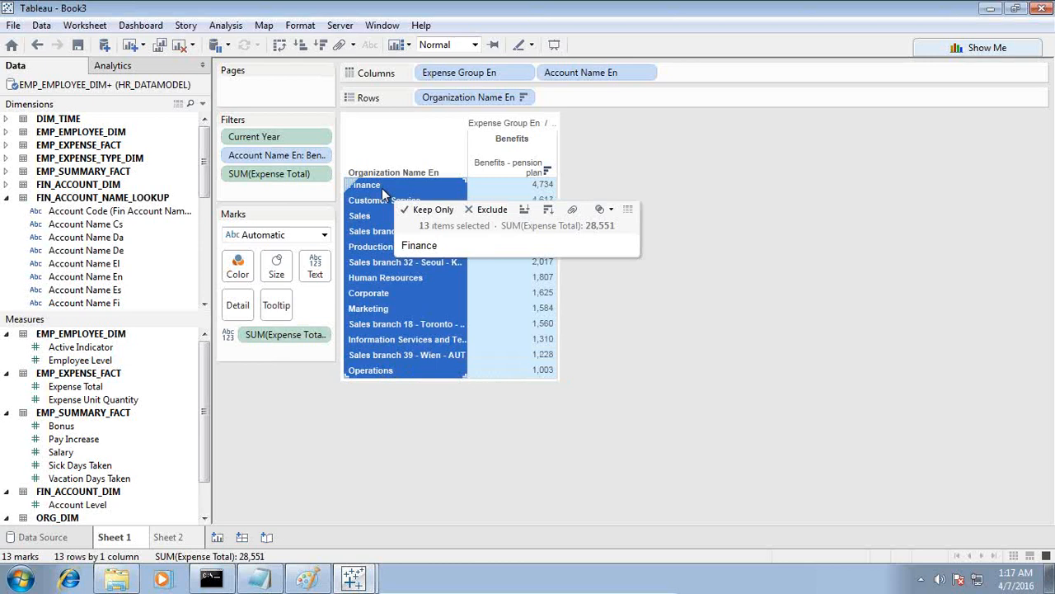
pyautogui.click(606, 209)
pyautogui.click(626, 230)
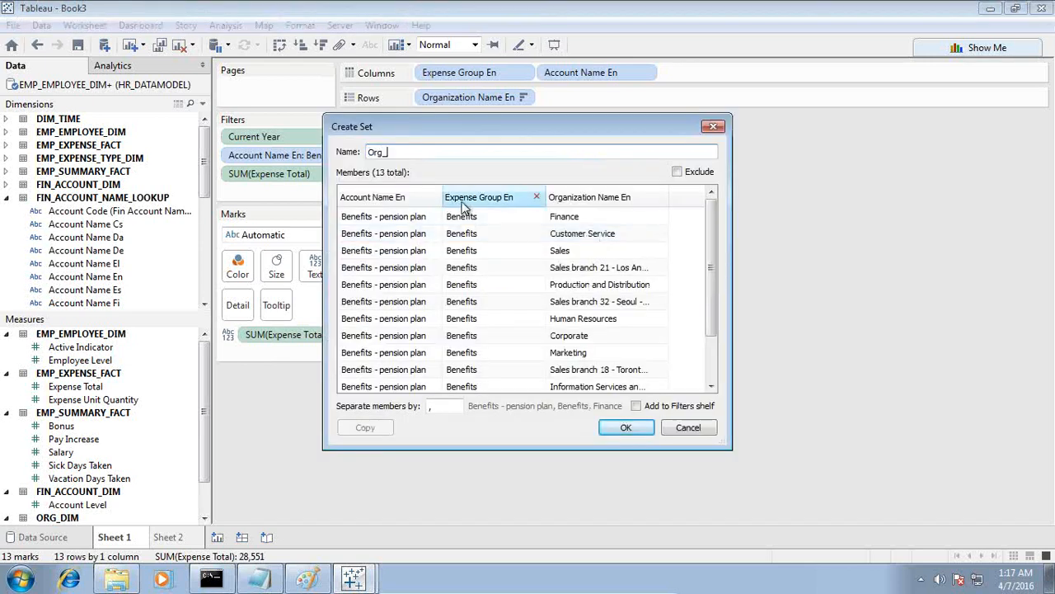
pyautogui.click(259, 580)
pyautogui.scroll(-3, 625, 451)
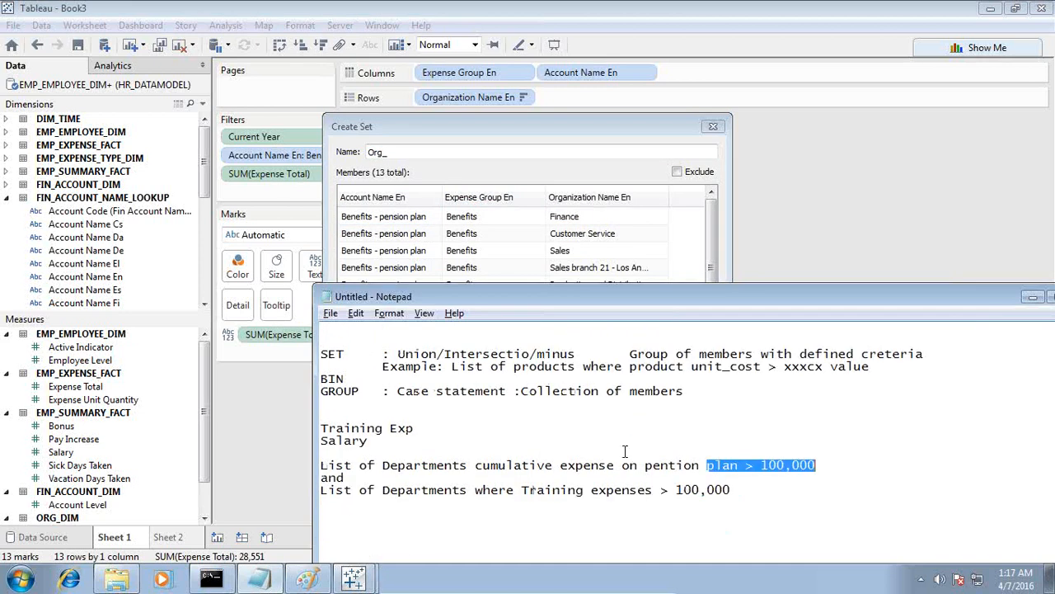
pyautogui.click(577, 466)
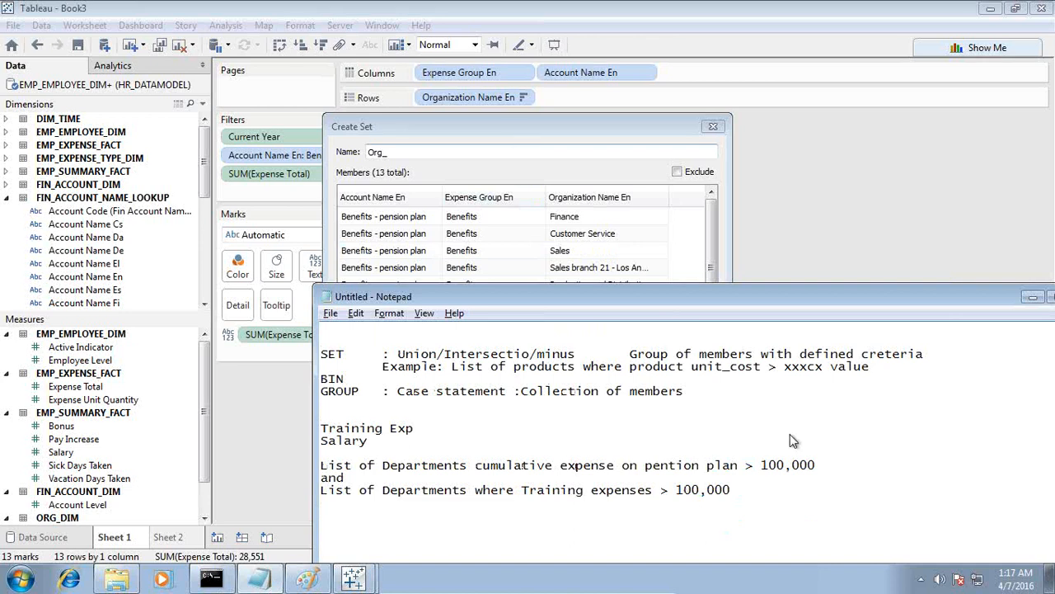
pyautogui.click(517, 133)
pyautogui.moveTo(517, 133); pyautogui.dragTo(467, 182)
pyautogui.moveTo(405, 192); pyautogui.dragTo(268, 188)
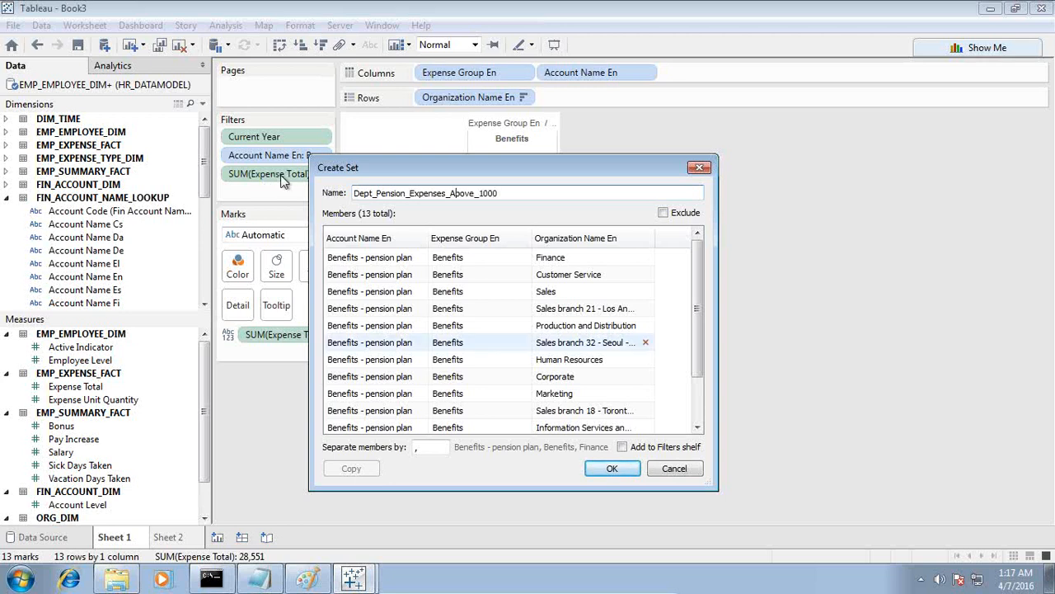
pyautogui.click(610, 468)
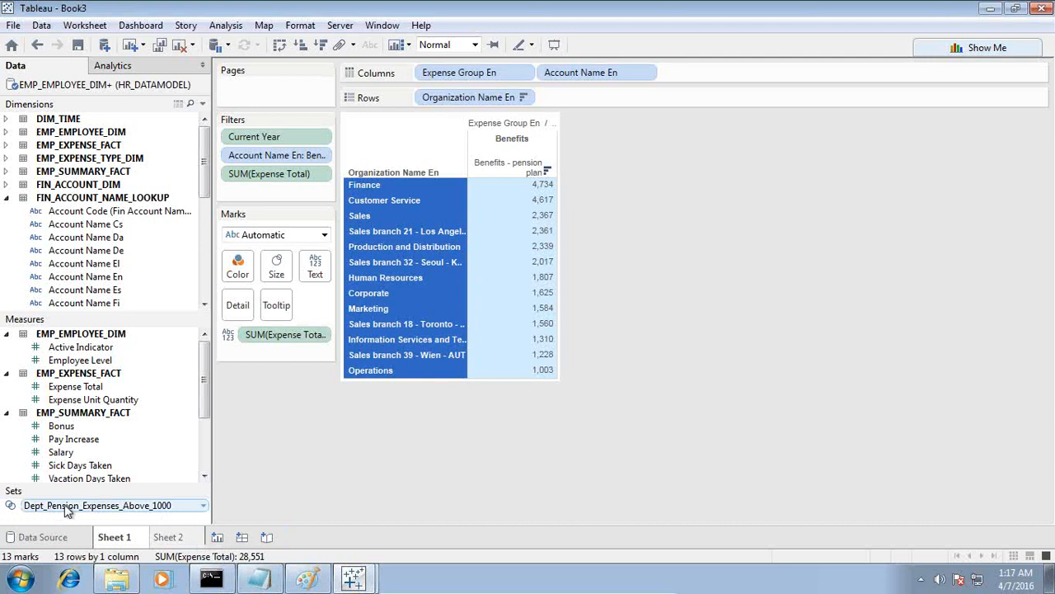
# Save the workbook as HR_Expenses_Analysis in the Workbooks folder.
pyautogui.click(78, 44)
pyautogui.write('HR_Expenses_Anal')
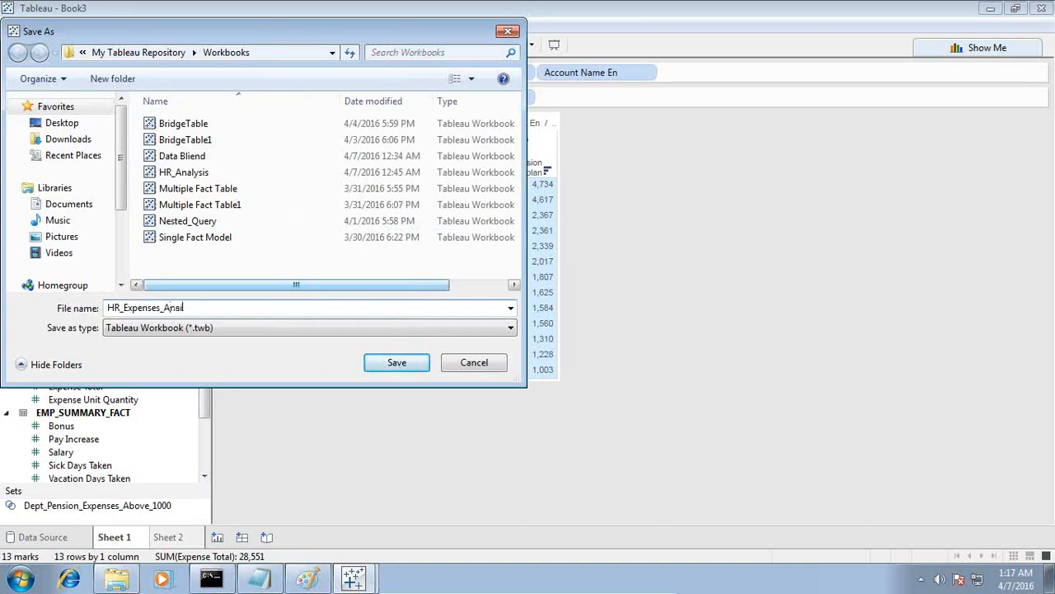
pyautogui.press('Return')
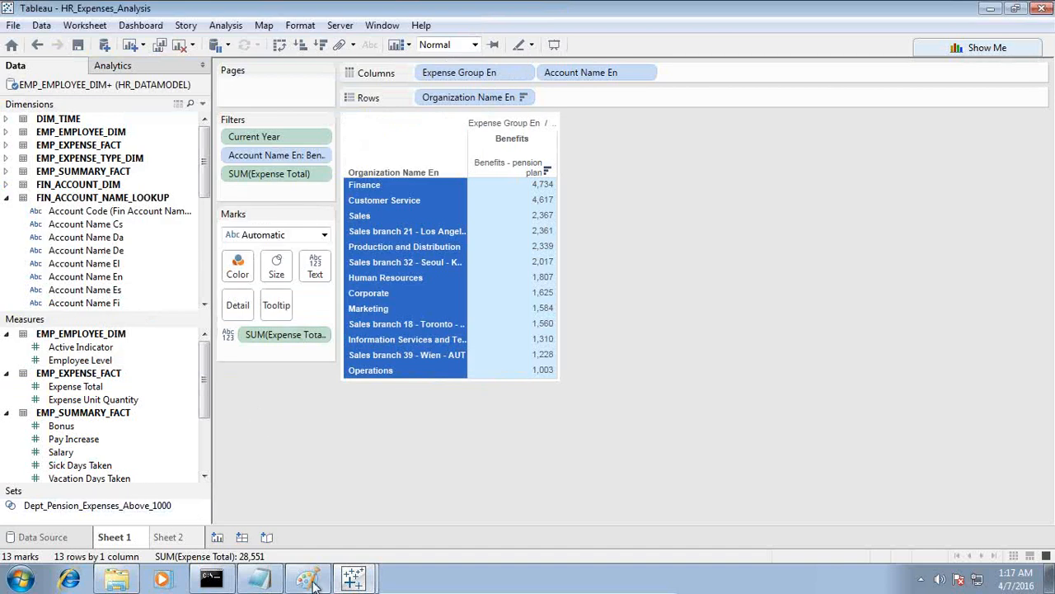
# Check the training expenses criterion in the Notepad notes and remove the Account Name En filter from the Tableau sheet.
pyautogui.click(277, 579)
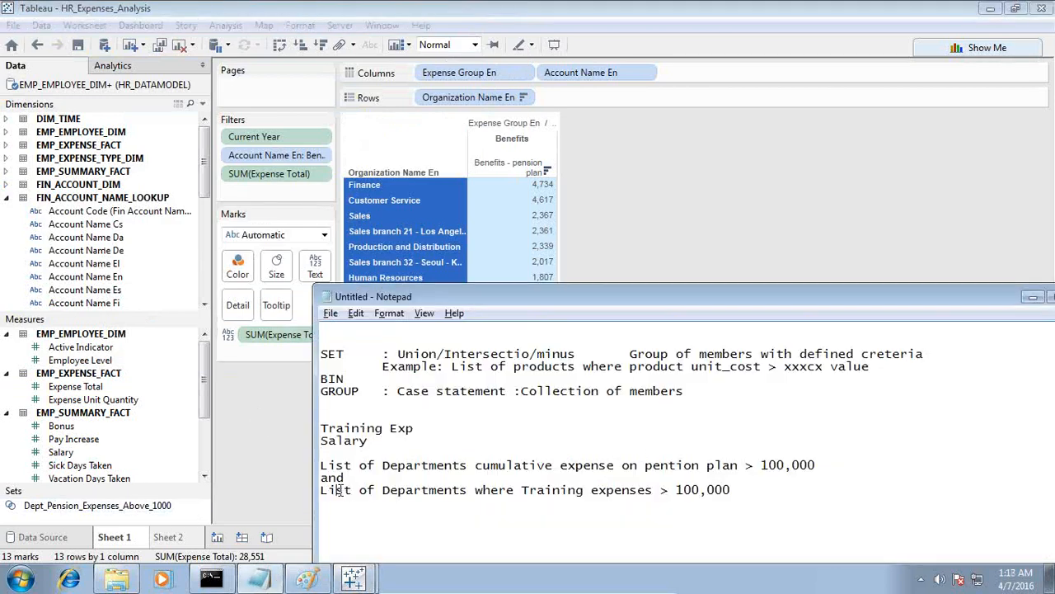
pyautogui.moveTo(337, 490); pyautogui.dragTo(729, 489)
pyautogui.click(755, 489)
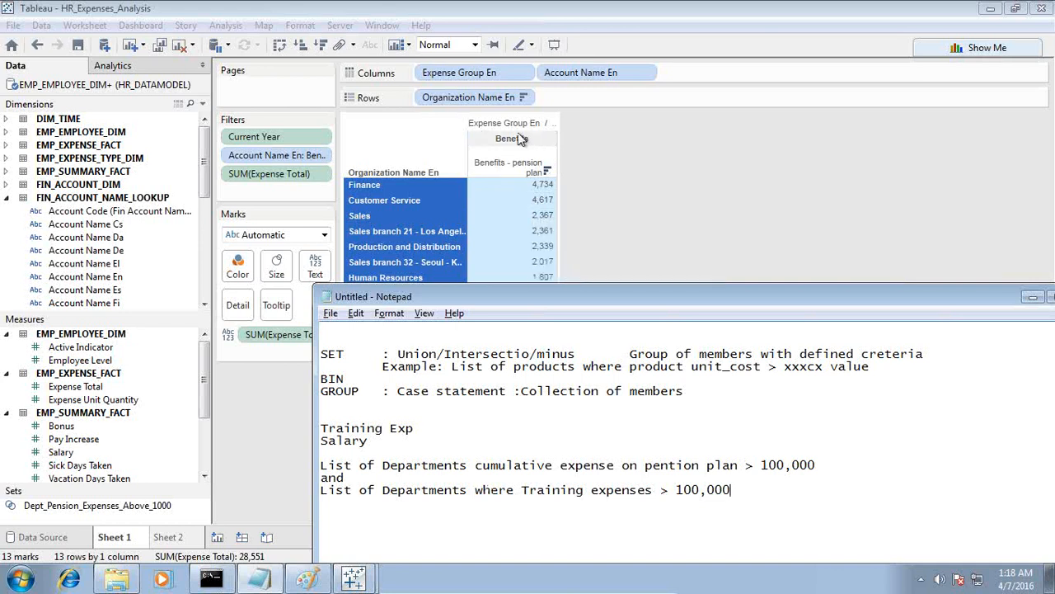
pyautogui.click(286, 156)
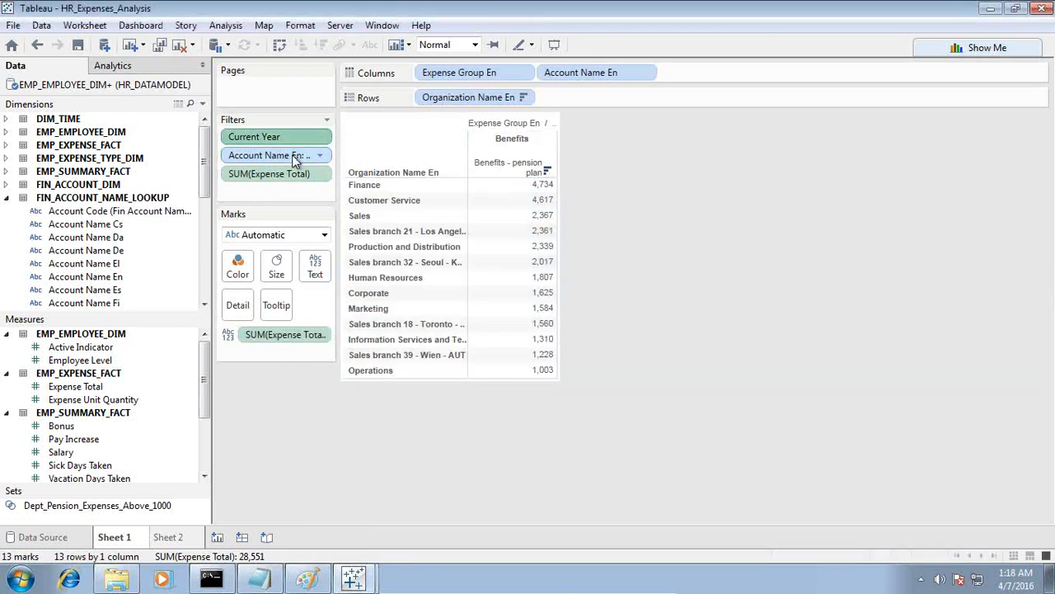
pyautogui.moveTo(295, 159); pyautogui.dragTo(724, 229)
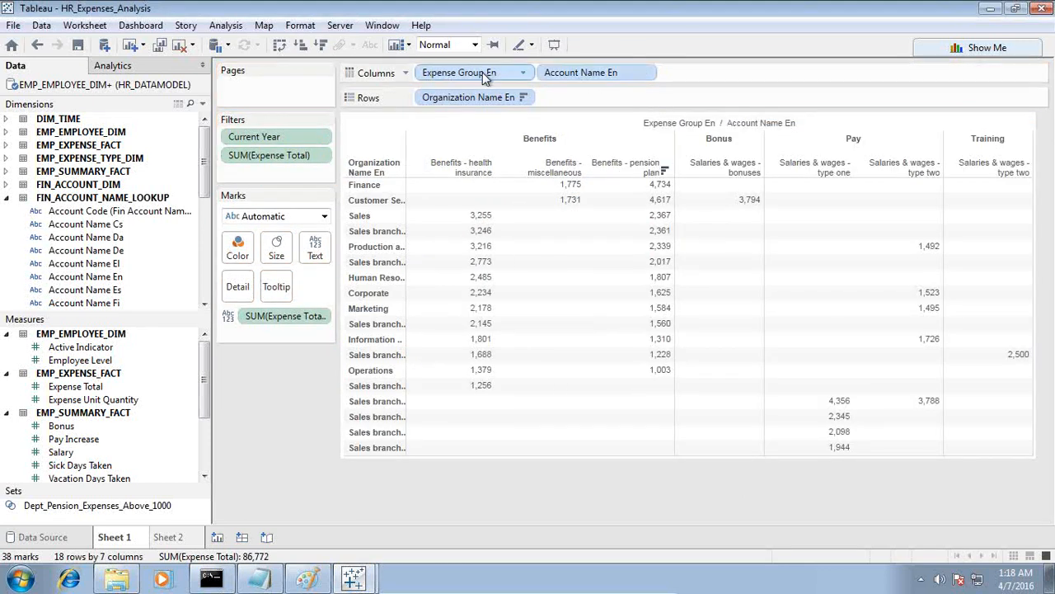
# Filter the table on Expense Group En, keeping only Training.
pyautogui.moveTo(475, 70); pyautogui.dragTo(355, 182)
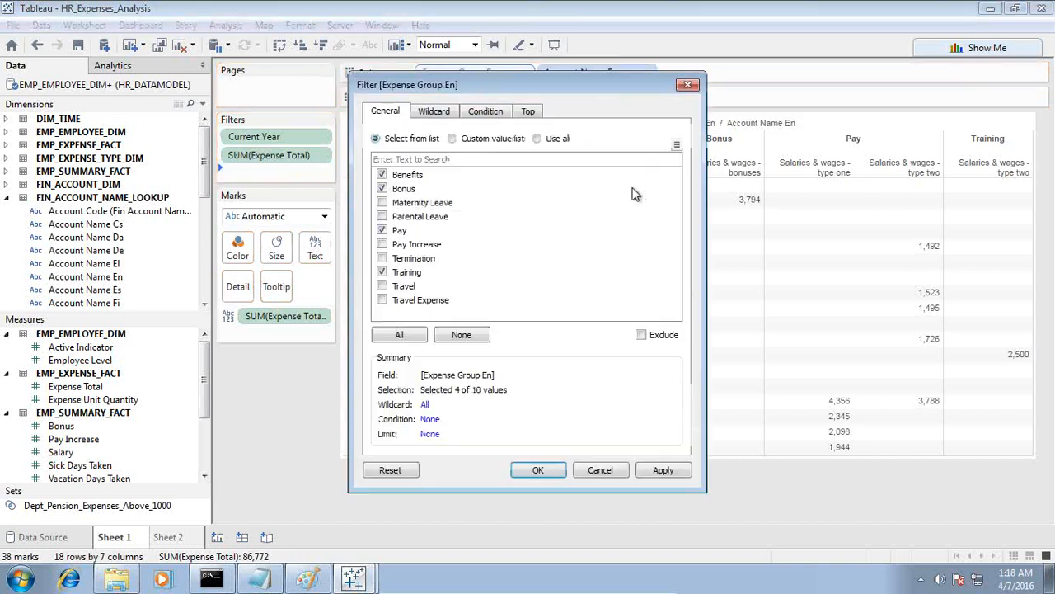
pyautogui.click(460, 335)
pyautogui.click(382, 272)
pyautogui.click(662, 470)
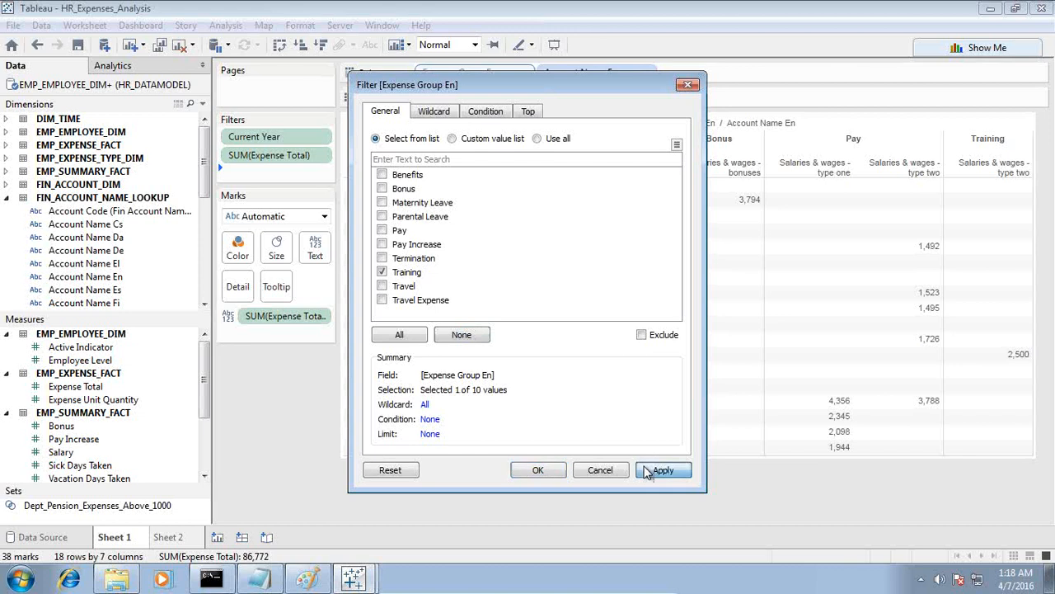
pyautogui.click(537, 469)
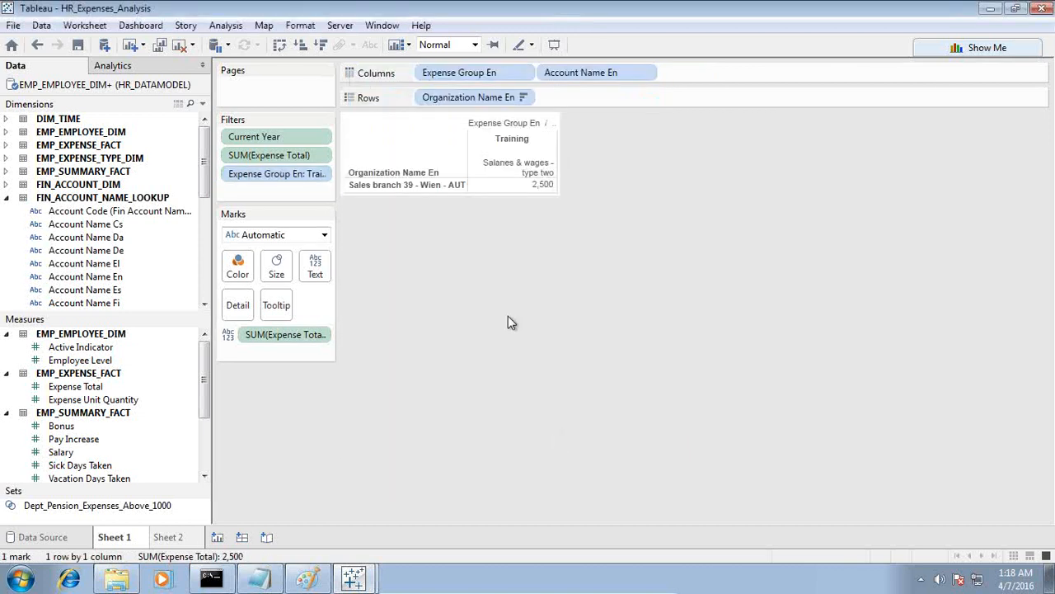
# Create a set named Dept_Training_Exp_Above_1000 from the Sales branch 39 - Wien - AUT row.
pyautogui.click(368, 187)
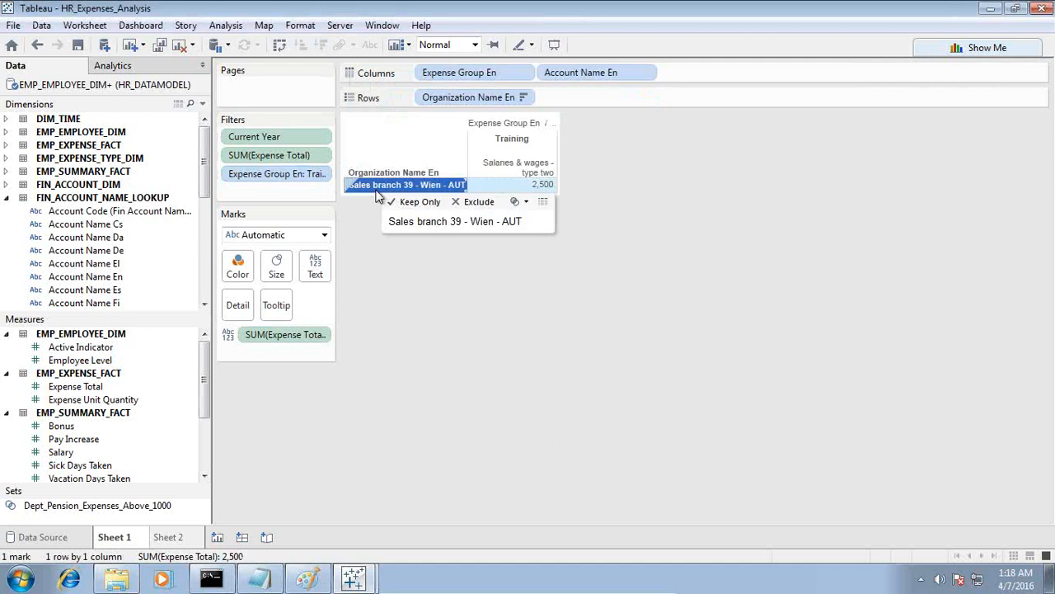
pyautogui.click(517, 202)
pyautogui.click(544, 222)
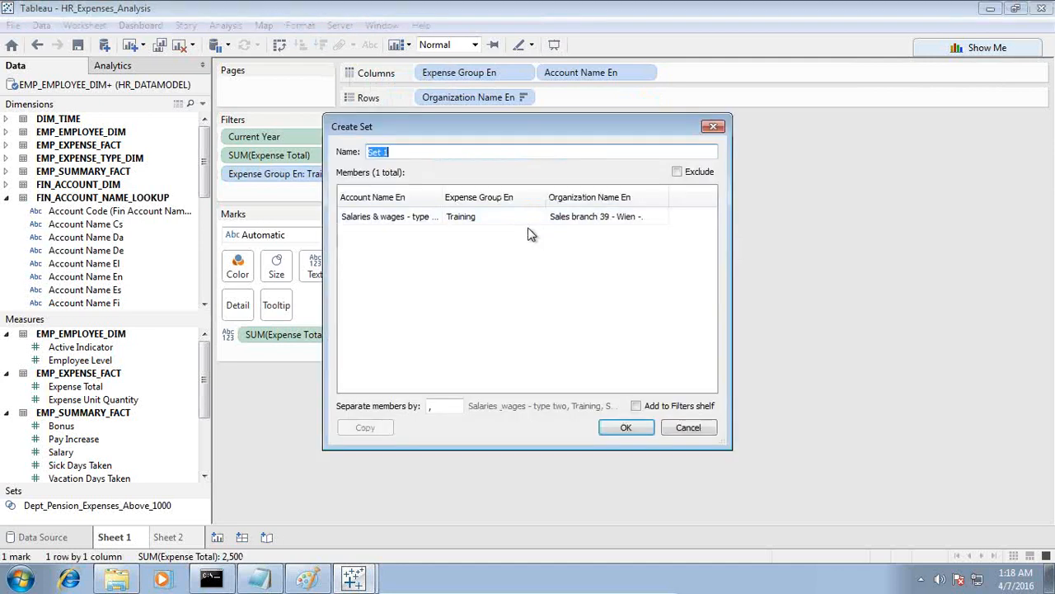
pyautogui.write('Dept')
pyautogui.click(259, 579)
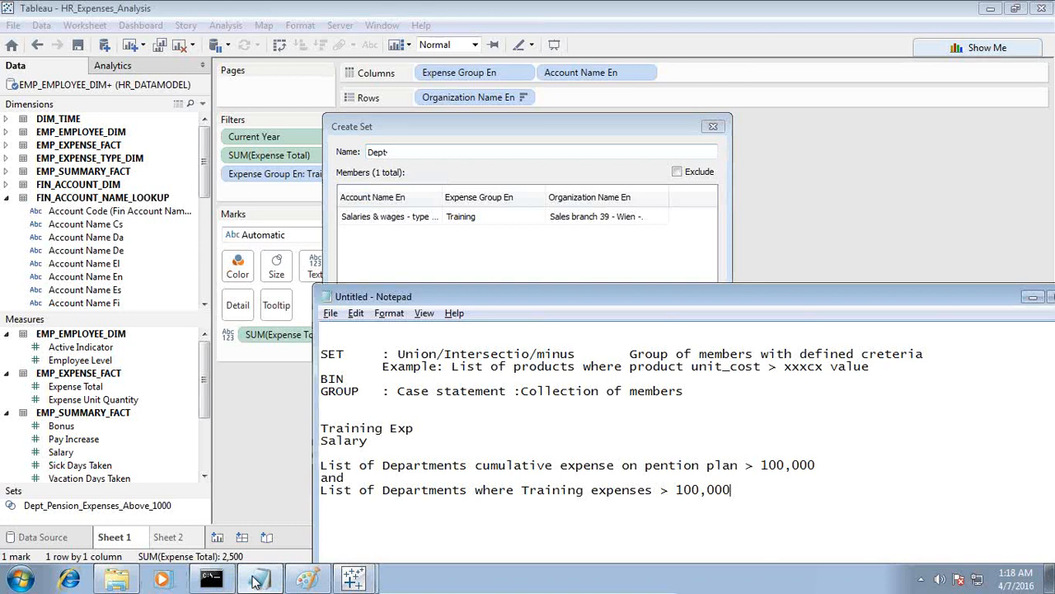
pyautogui.click(413, 150)
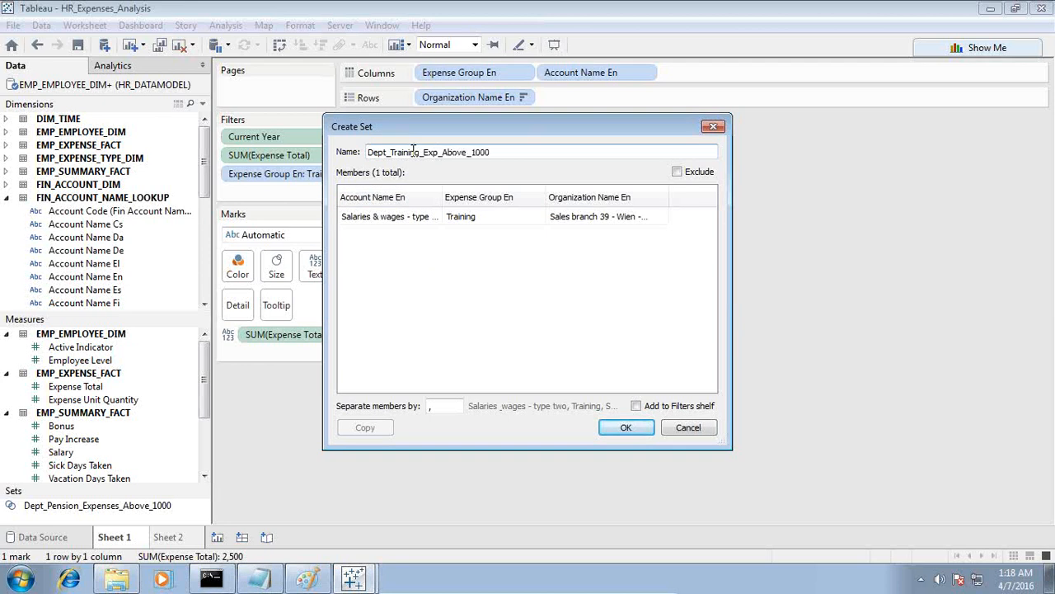
pyautogui.press('Return')
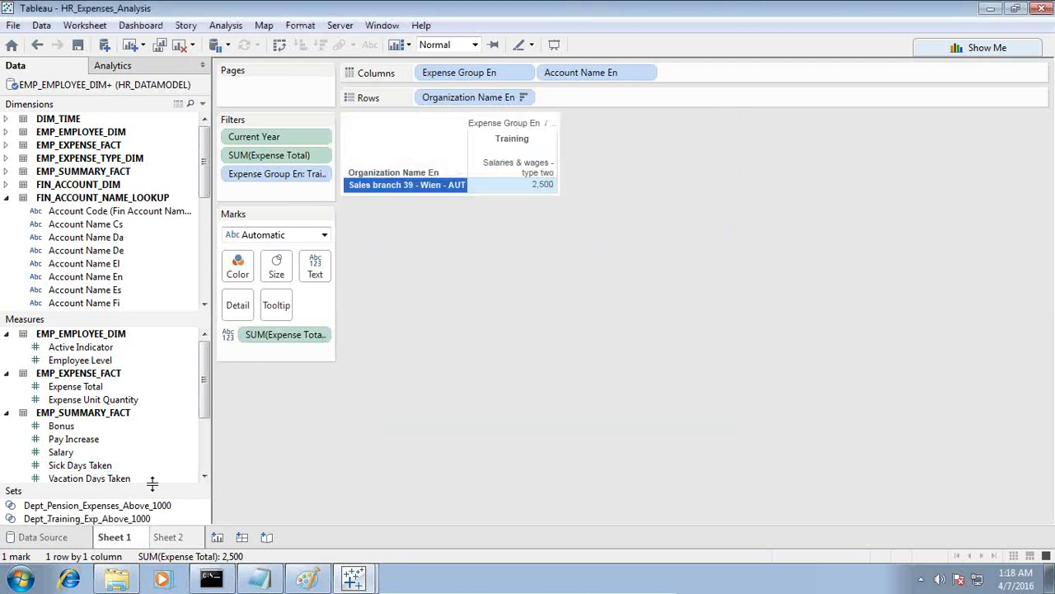
# Enlarge the list of sets and place Dept_Pension_Expenses_Above_1000 on the rows of a new worksheet.
pyautogui.moveTo(152, 557); pyautogui.dragTo(161, 421)
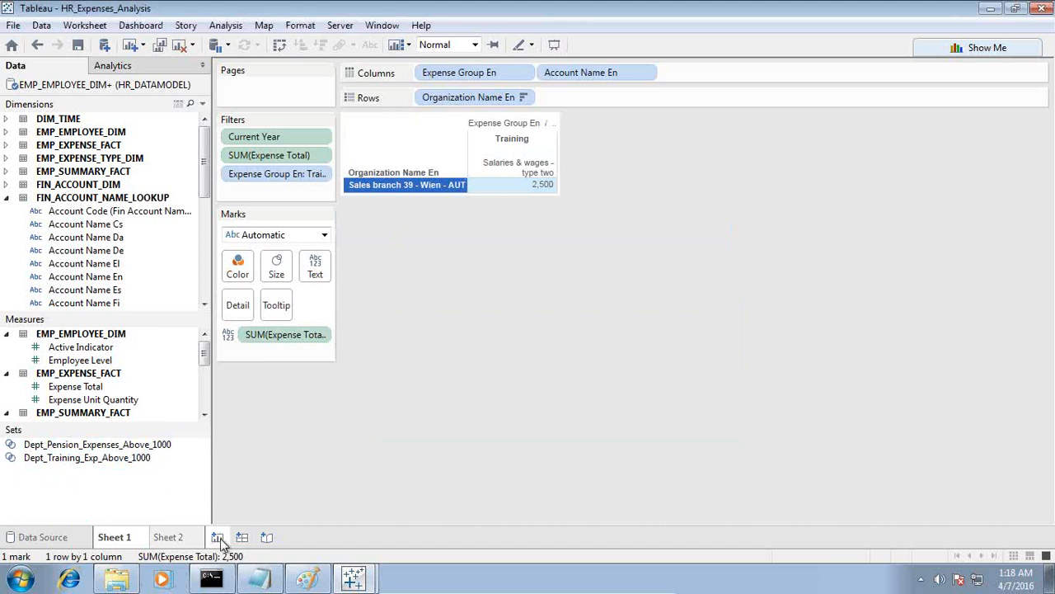
pyautogui.click(218, 537)
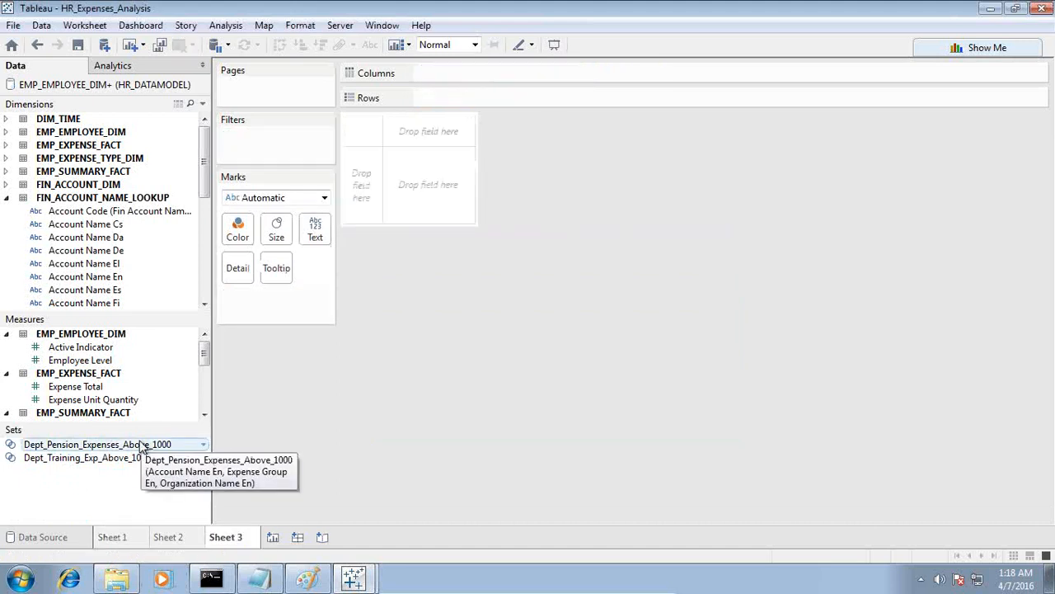
pyautogui.moveTo(142, 446); pyautogui.dragTo(382, 186)
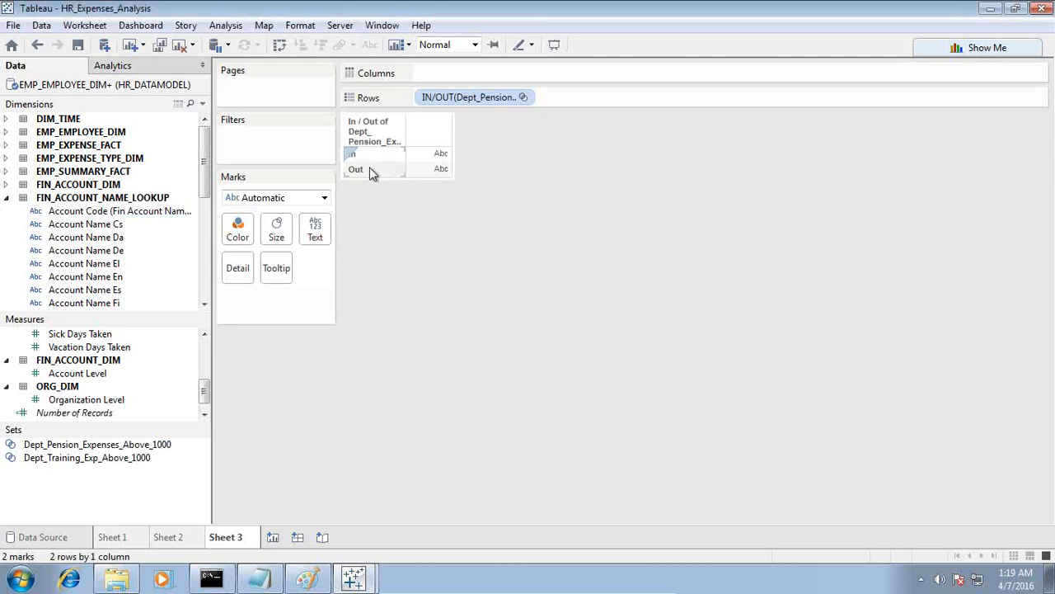
# Show the members of the pension expenses set instead of In/Out and widen the member column to make the department names readable.
pyautogui.click(384, 155)
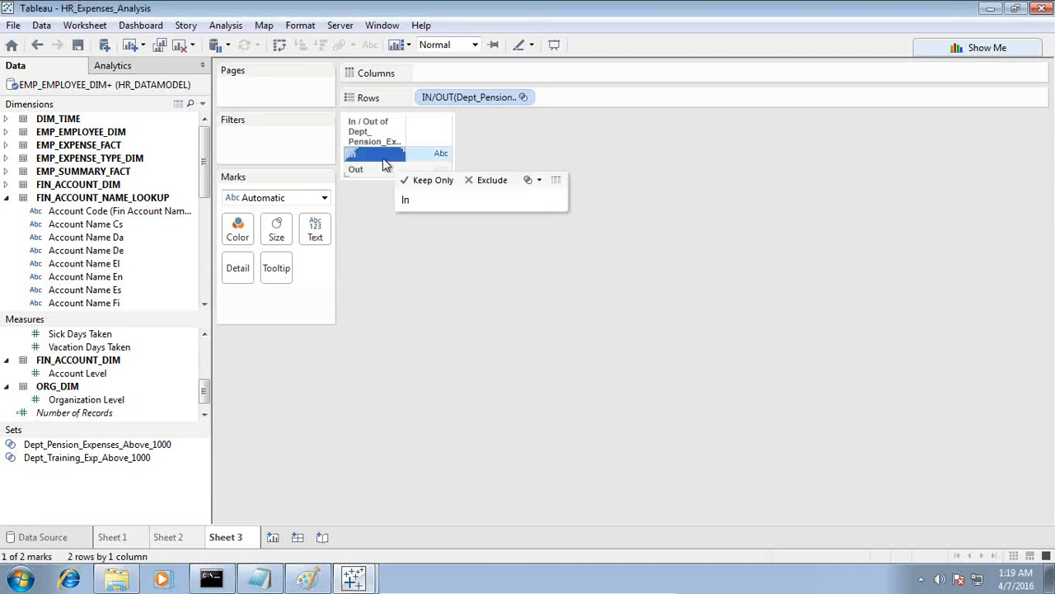
pyautogui.click(226, 26)
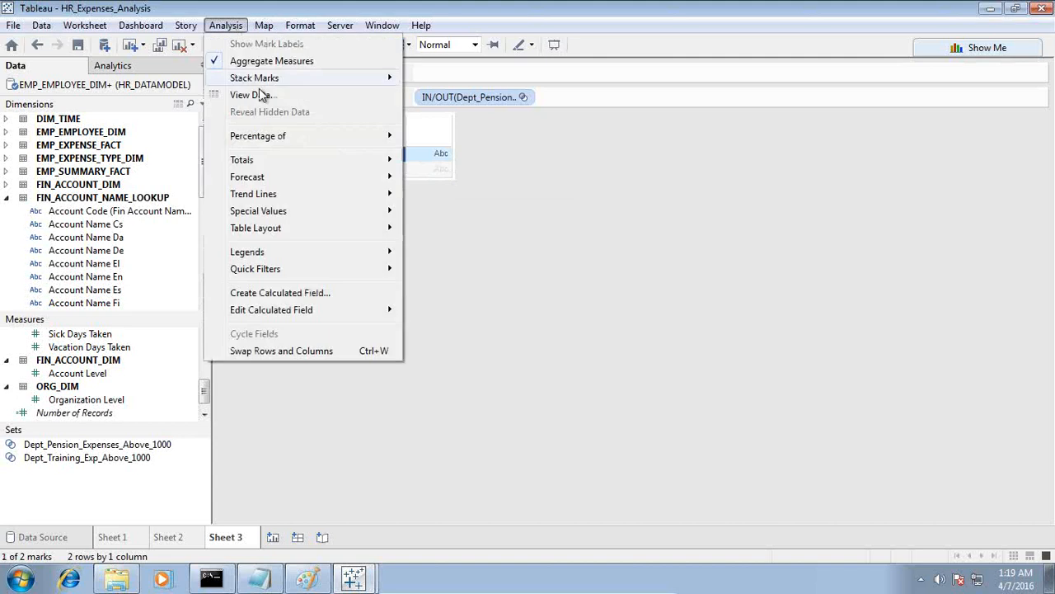
pyautogui.click(534, 154)
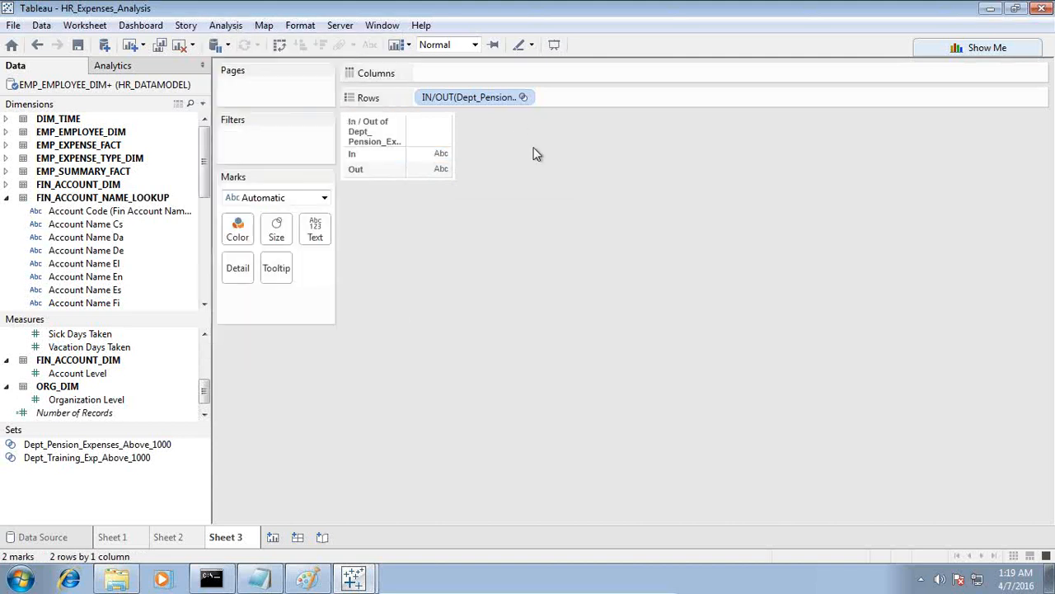
pyautogui.click(522, 97)
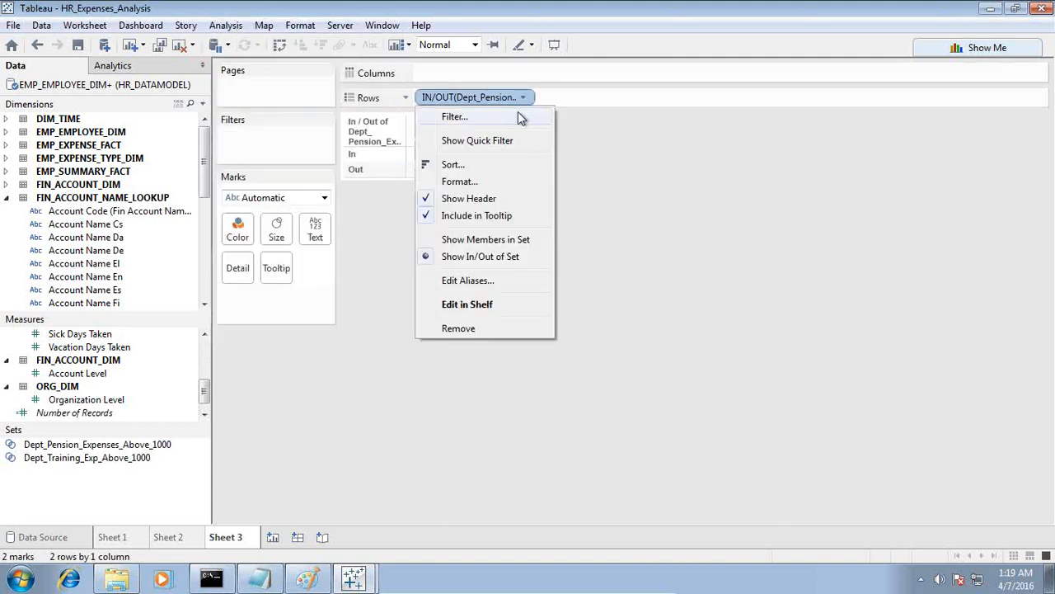
pyautogui.click(485, 239)
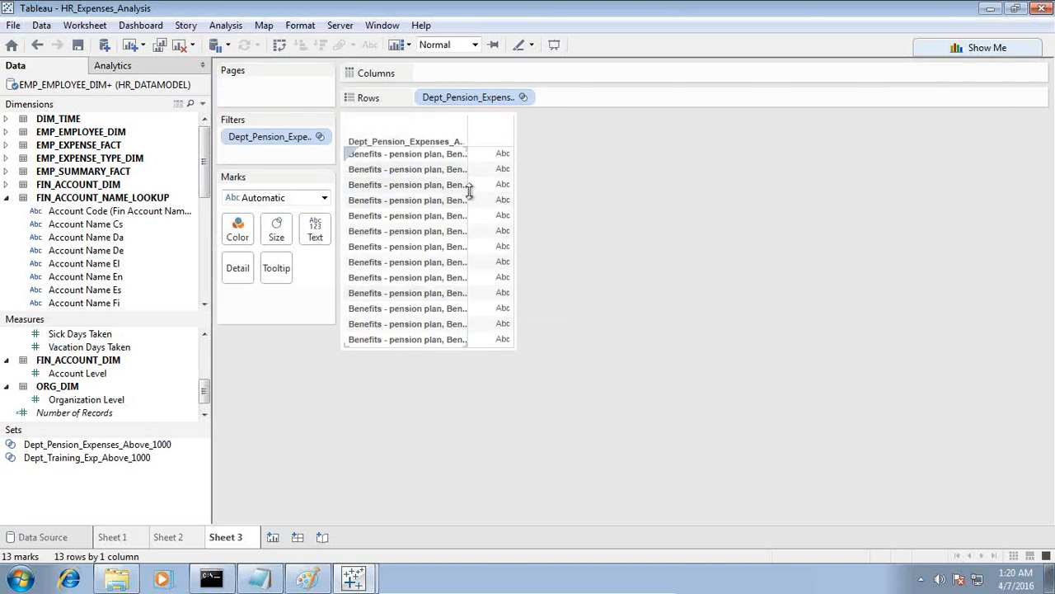
pyautogui.moveTo(468, 190); pyautogui.dragTo(547, 190)
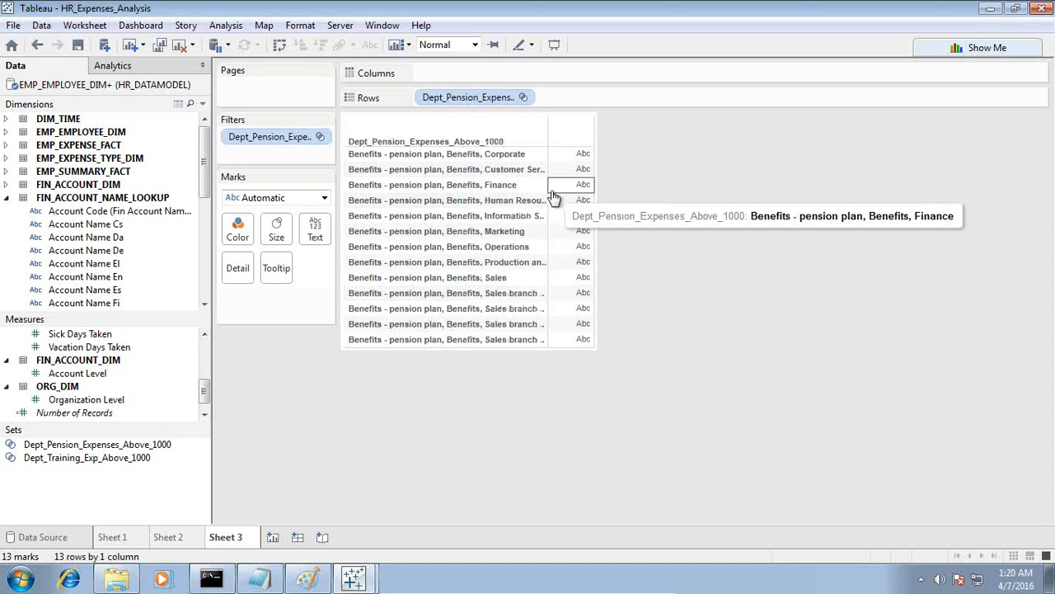
pyautogui.moveTo(546, 189); pyautogui.dragTo(594, 190)
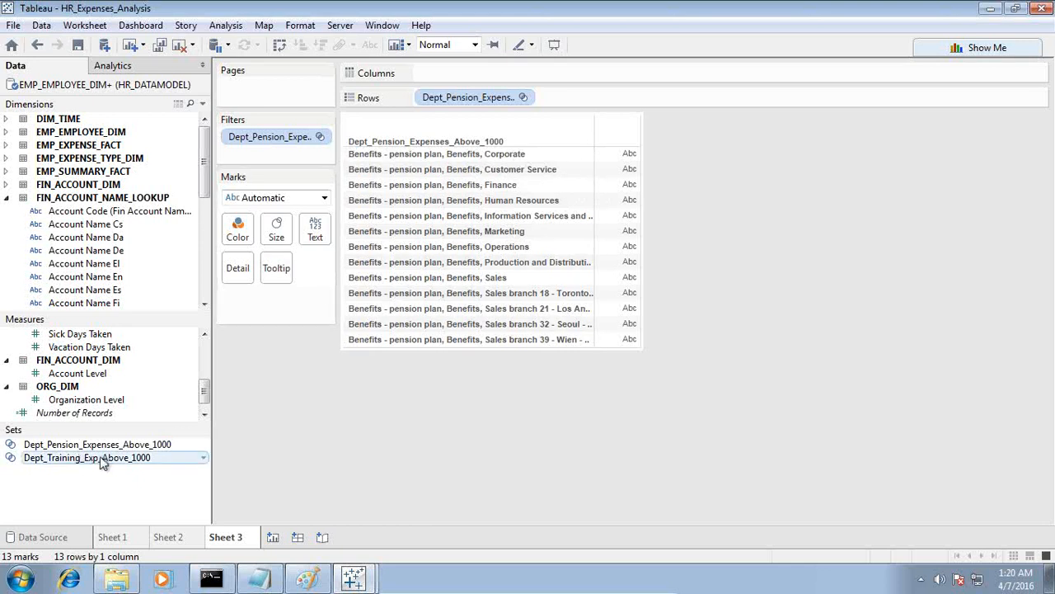
# Place Dept_Training_Exp_Above_1000 on the rows of another new worksheet and show the members in the set.
pyautogui.click(273, 536)
pyautogui.moveTo(91, 458); pyautogui.dragTo(371, 185)
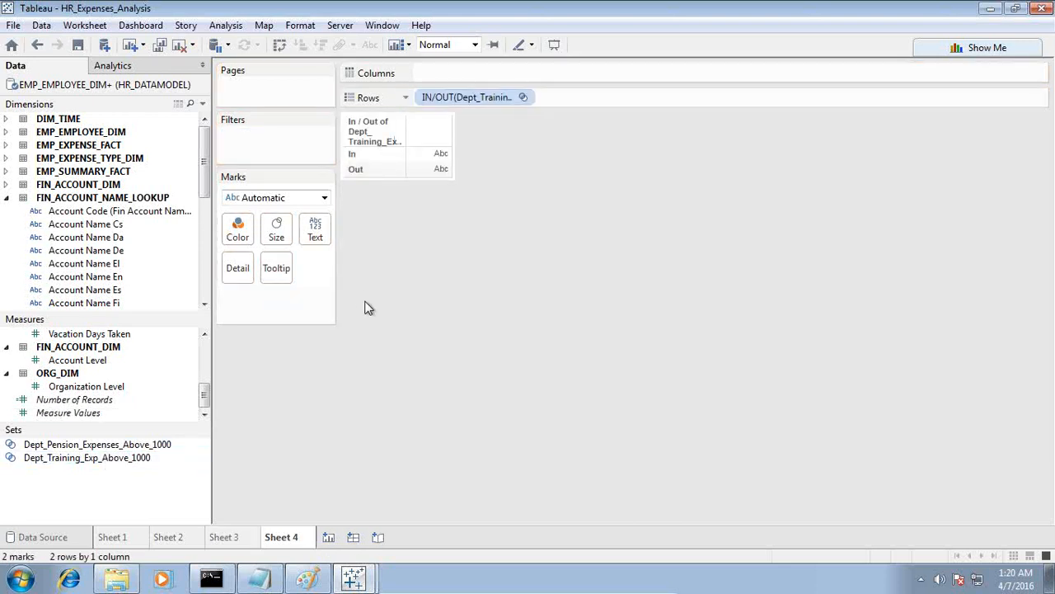
pyautogui.click(522, 97)
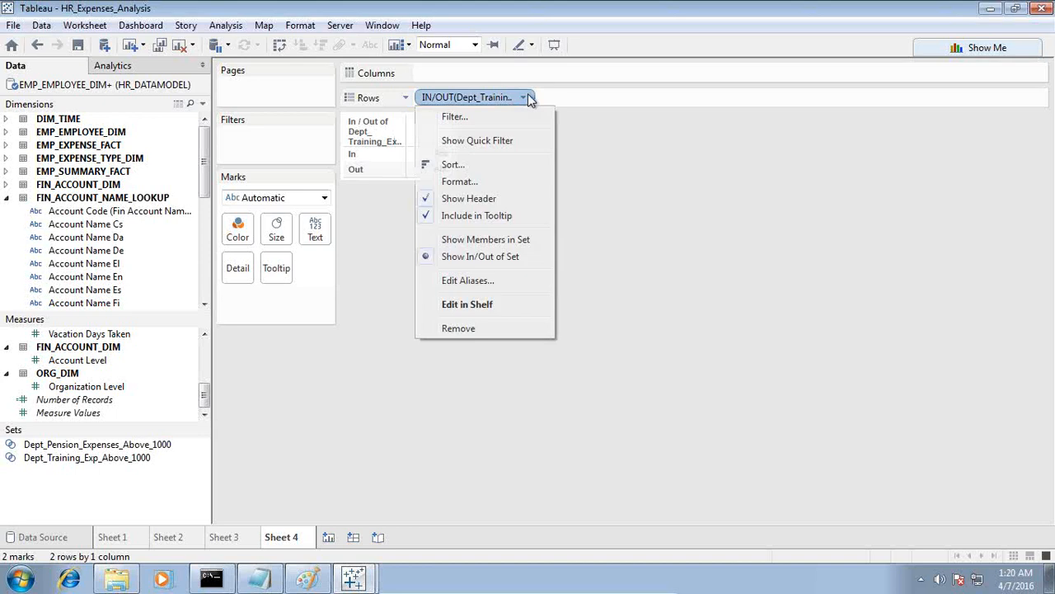
pyautogui.click(486, 240)
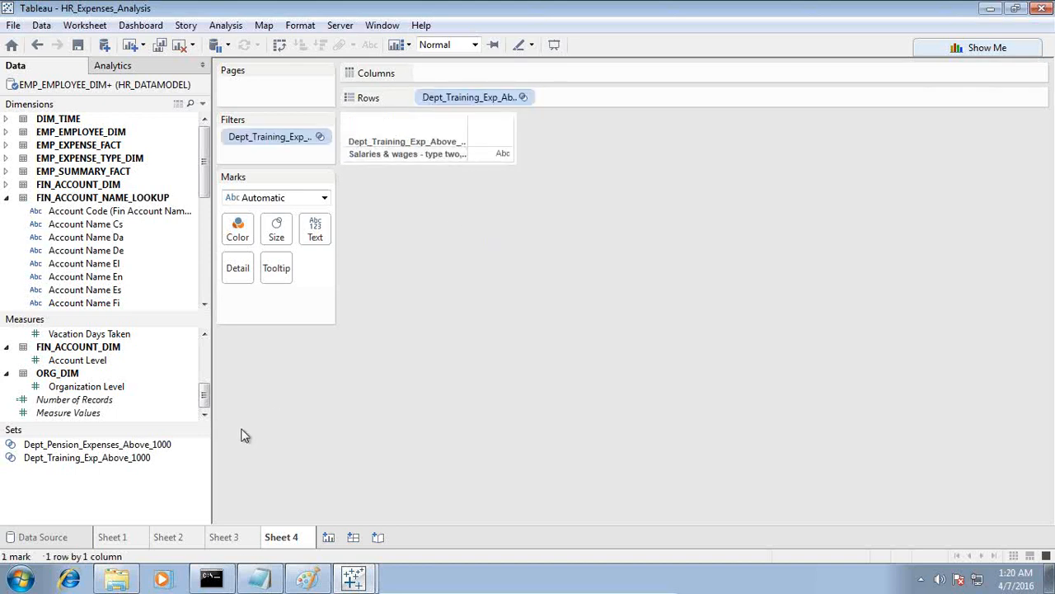
# Review the pension plan and training expense criteria for departments in the Notepad notes and return to Tableau.
pyautogui.click(258, 579)
pyautogui.moveTo(592, 299); pyautogui.dragTo(382, 129)
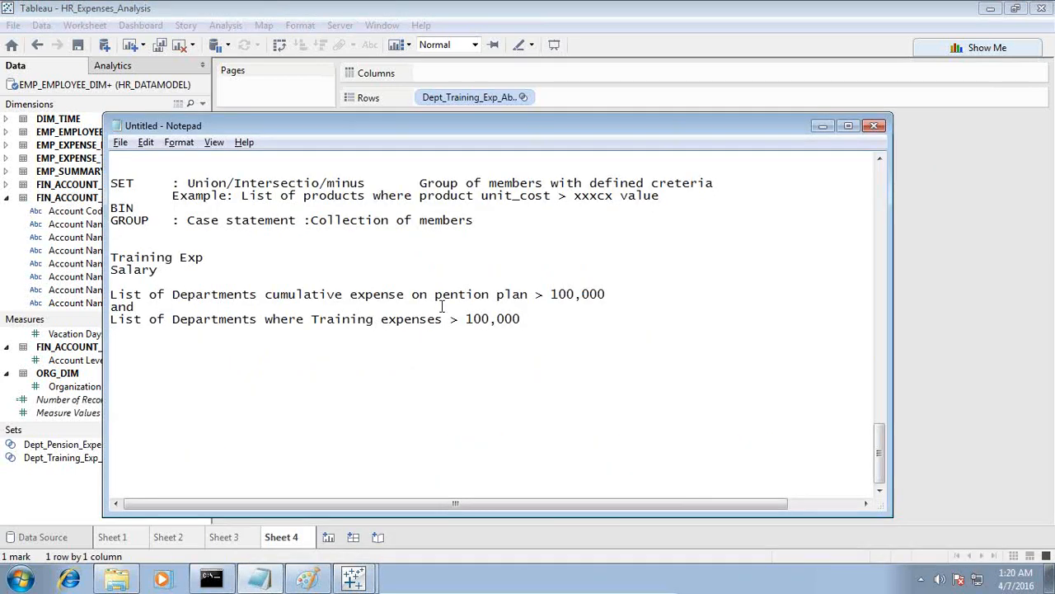
pyautogui.moveTo(434, 298); pyautogui.dragTo(615, 294)
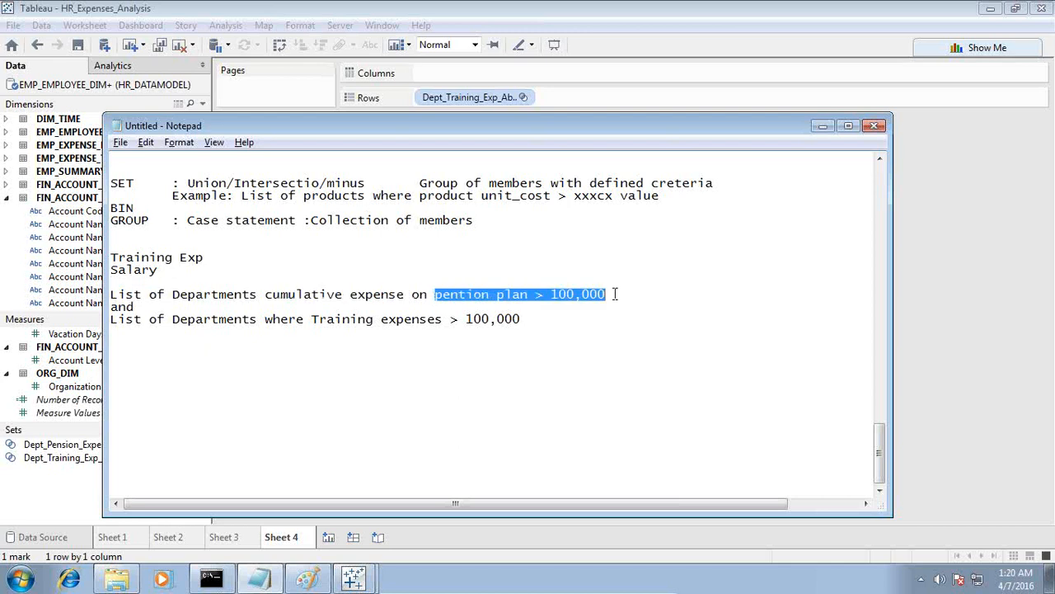
pyautogui.click(540, 314)
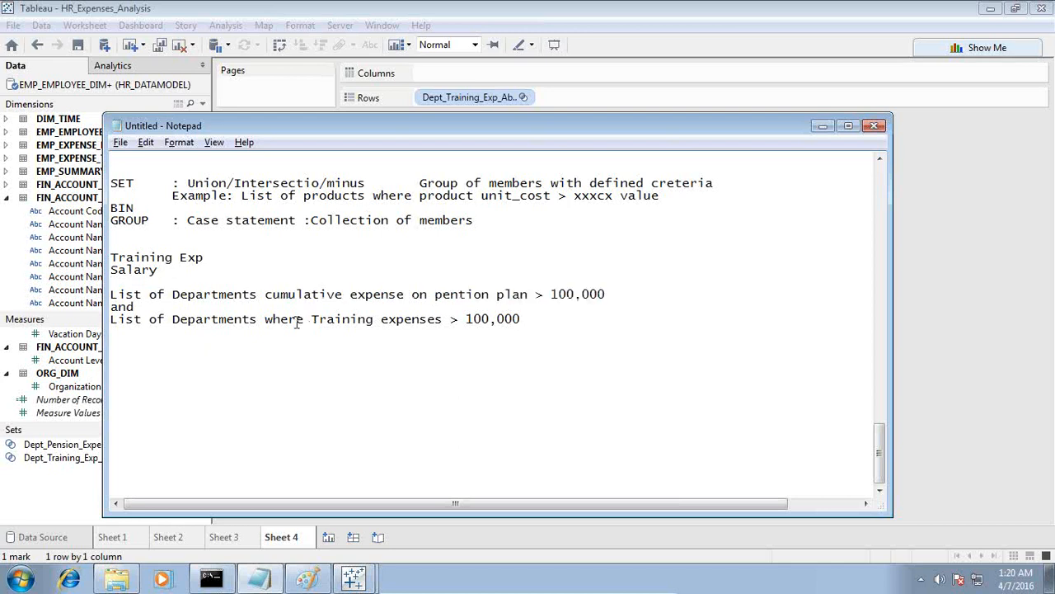
pyautogui.moveTo(316, 320); pyautogui.dragTo(525, 320)
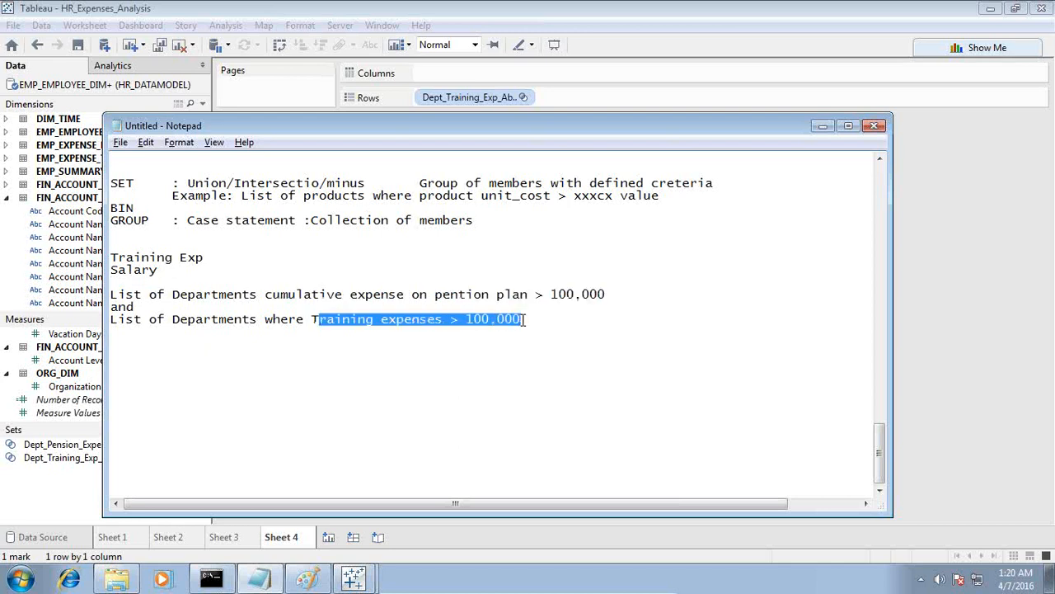
pyautogui.click(506, 13)
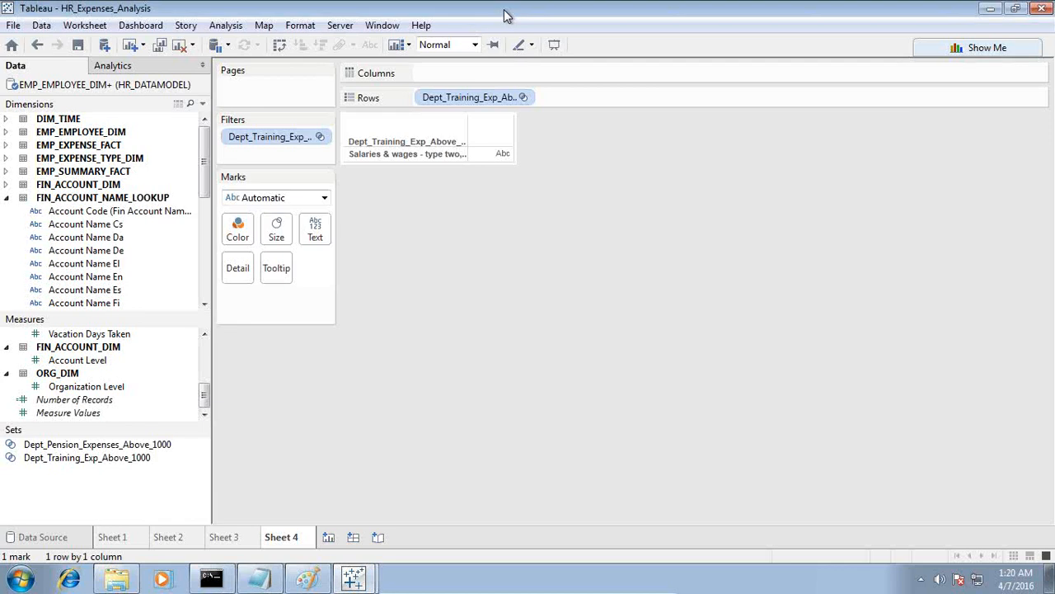
# Create combined set Dept_With_Training_and_Pension_Expenses from the shared members of Dept_Pension_Expenses_Above_1000 and Dept_Training_Exp_Above_1000.
pyautogui.rightClick(196, 447)
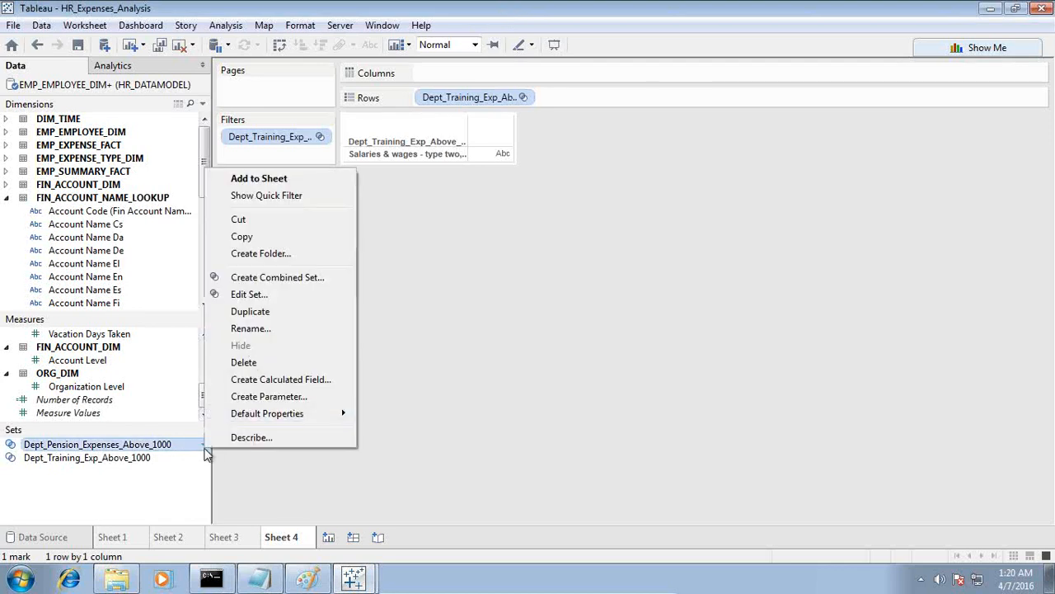
pyautogui.click(294, 280)
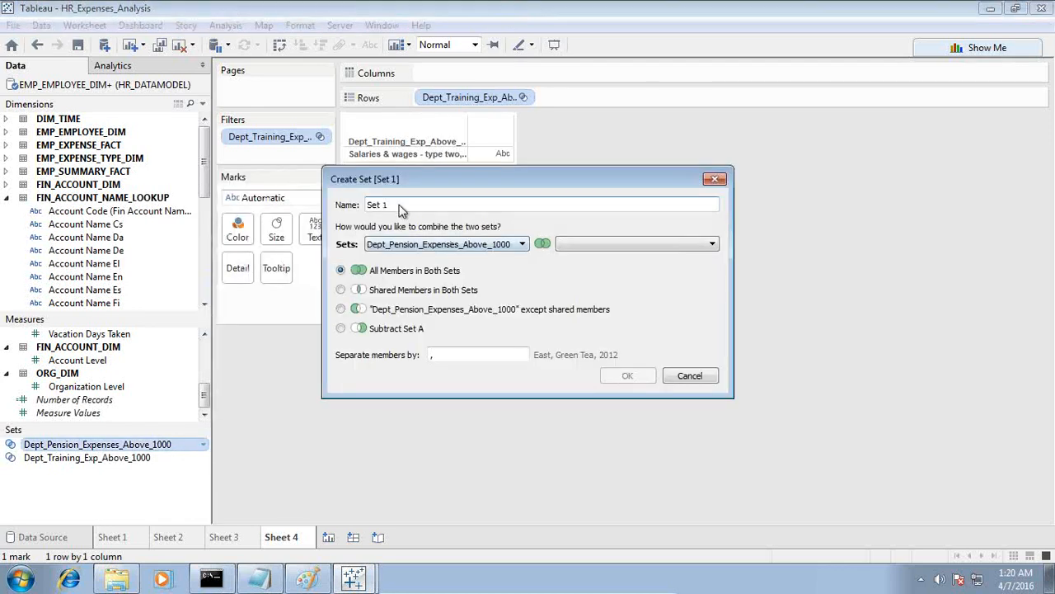
pyautogui.click(628, 244)
pyautogui.click(620, 261)
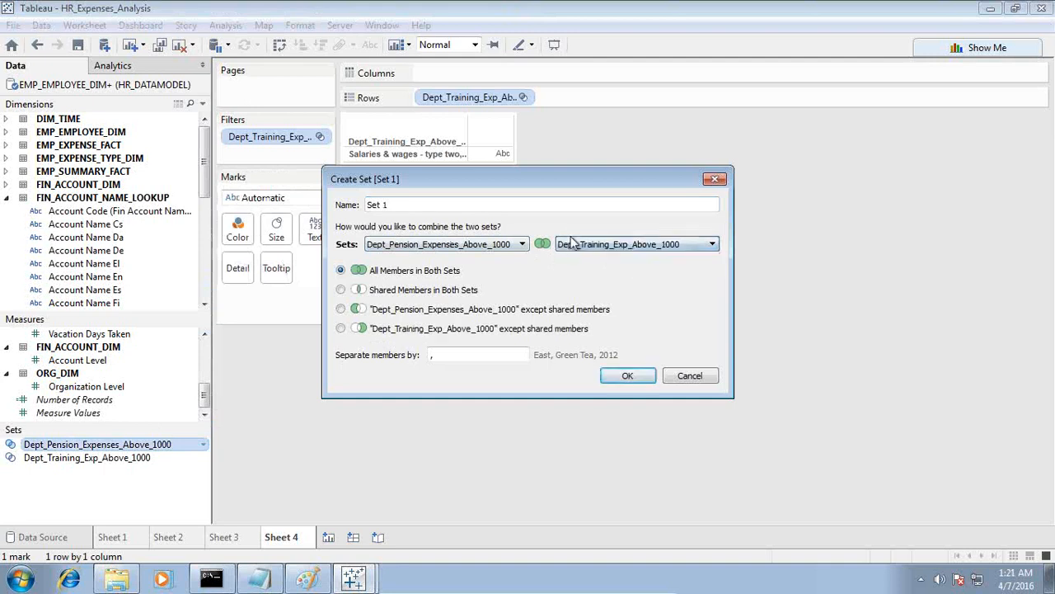
pyautogui.click(340, 289)
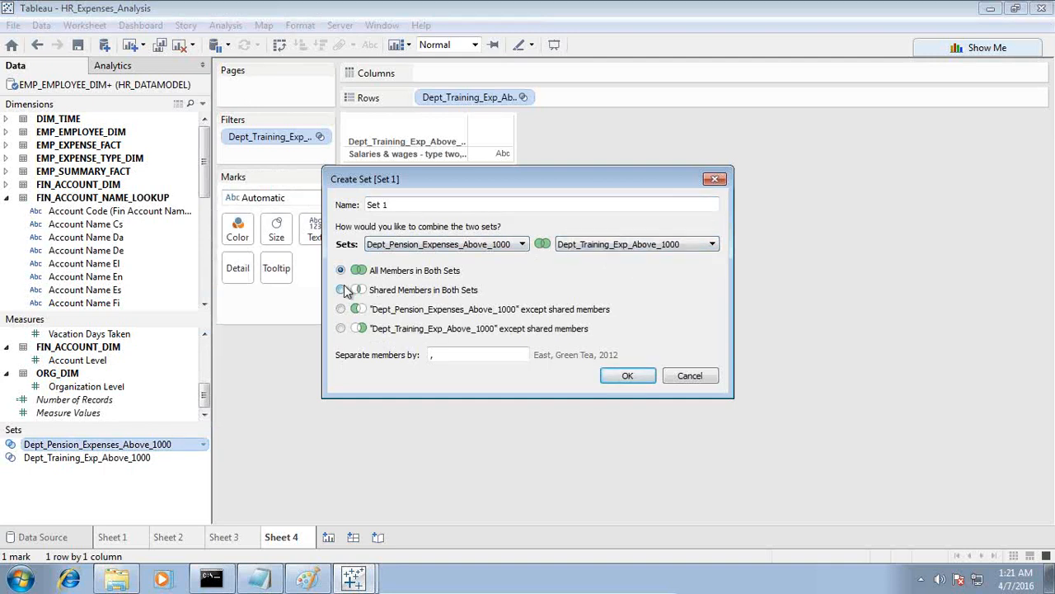
pyautogui.moveTo(389, 205); pyautogui.dragTo(361, 204)
pyautogui.write('D')
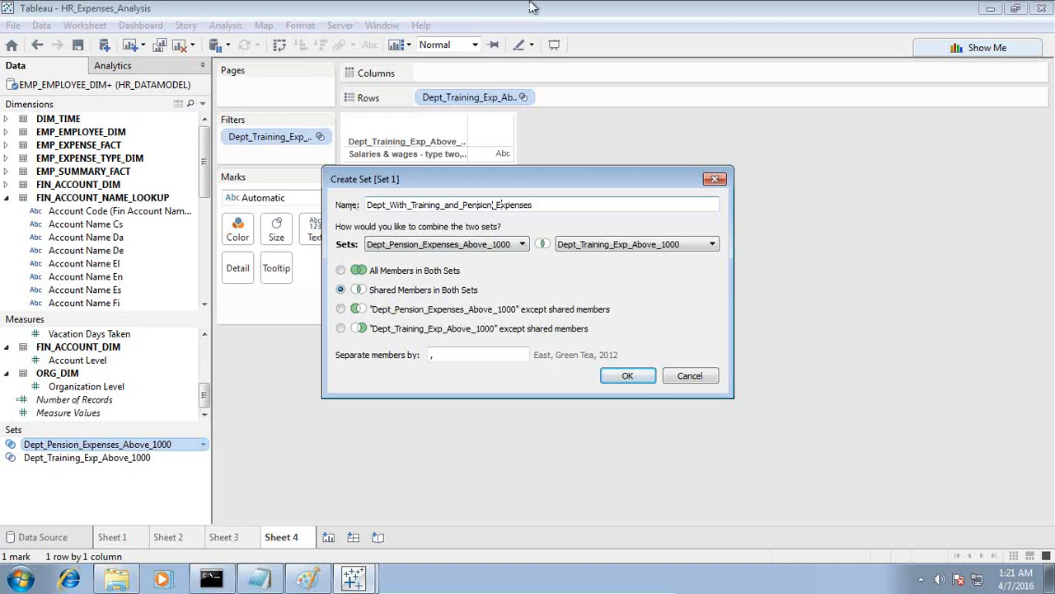
pyautogui.click(627, 377)
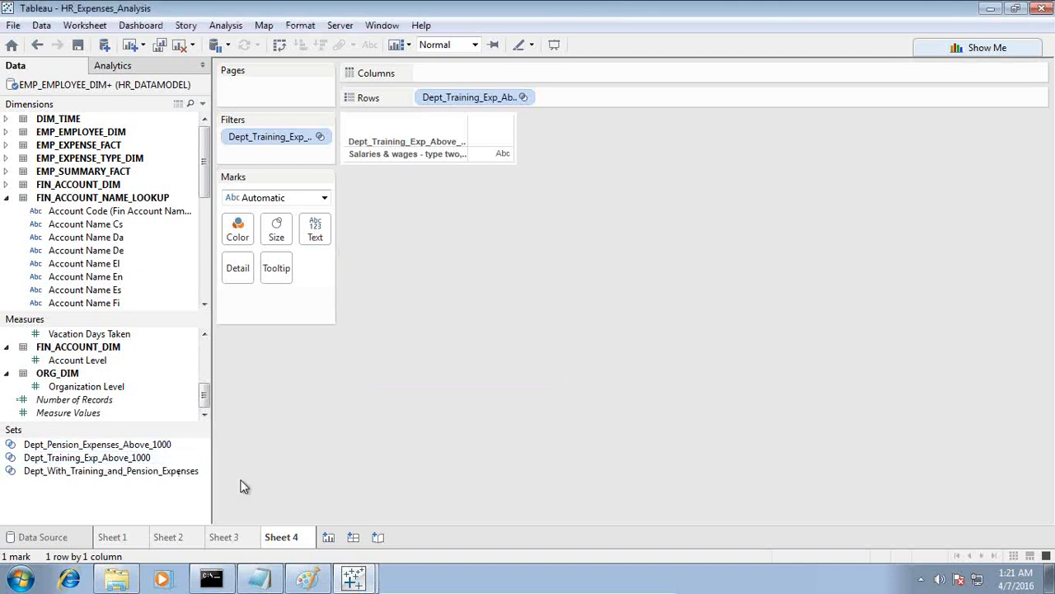
# Place Dept_With_Training_and_Pension_Expenses on the rows of a new worksheet and add another empty worksheet.
pyautogui.click(328, 537)
pyautogui.moveTo(95, 479); pyautogui.dragTo(373, 190)
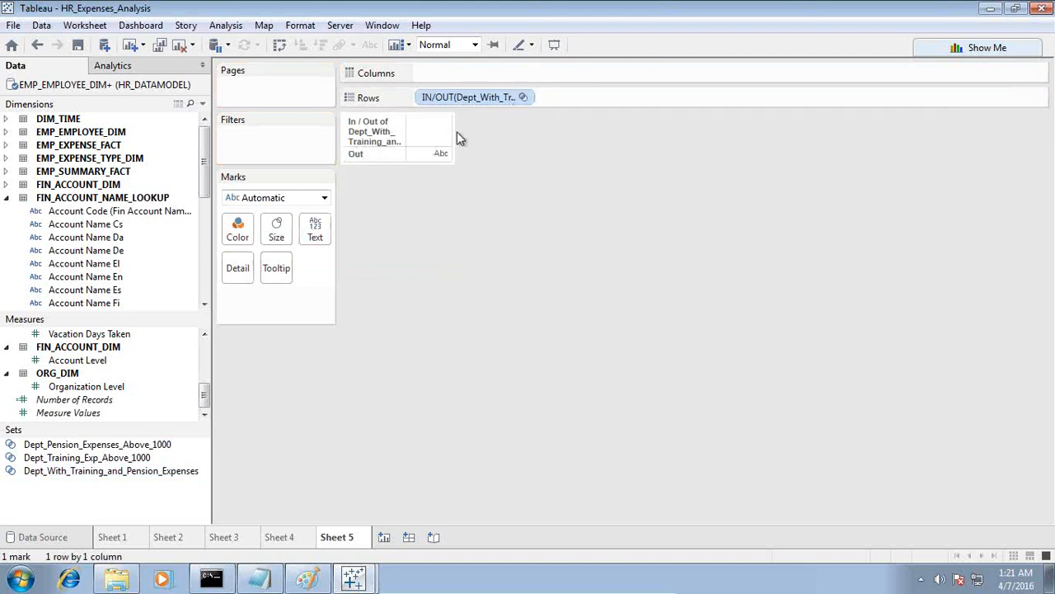
pyautogui.click(384, 537)
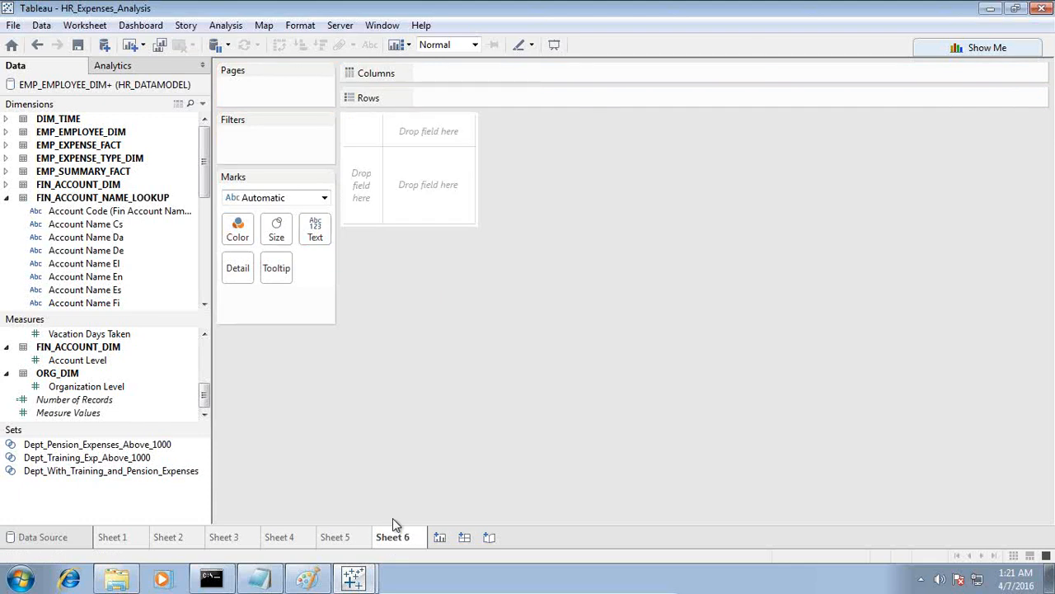
# Check the two department expense conditions in Notepad again and return to the empty Tableau worksheet.
pyautogui.click(353, 579)
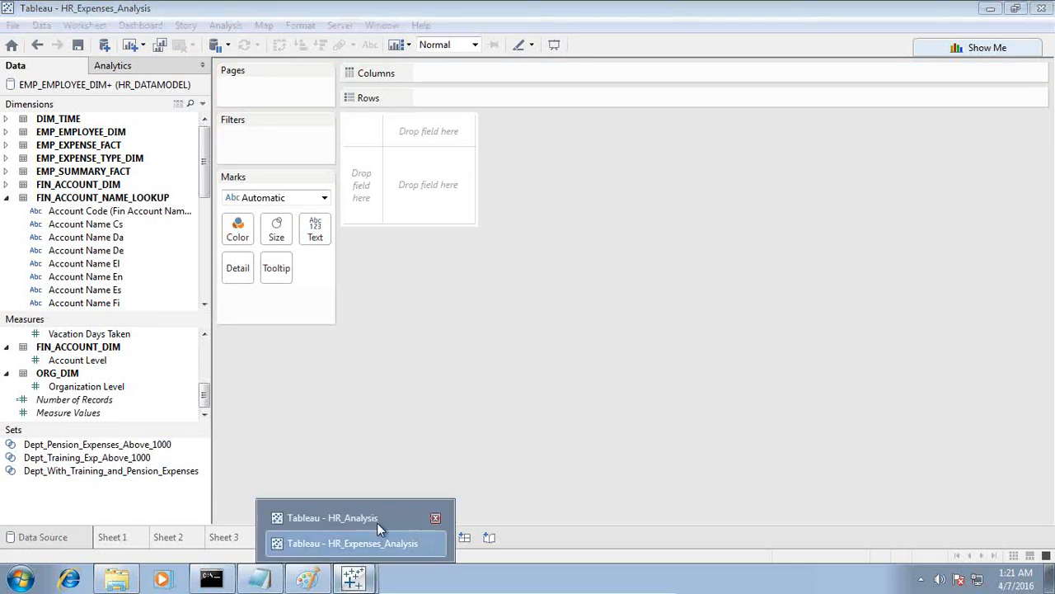
pyautogui.click(259, 578)
pyautogui.click(272, 319)
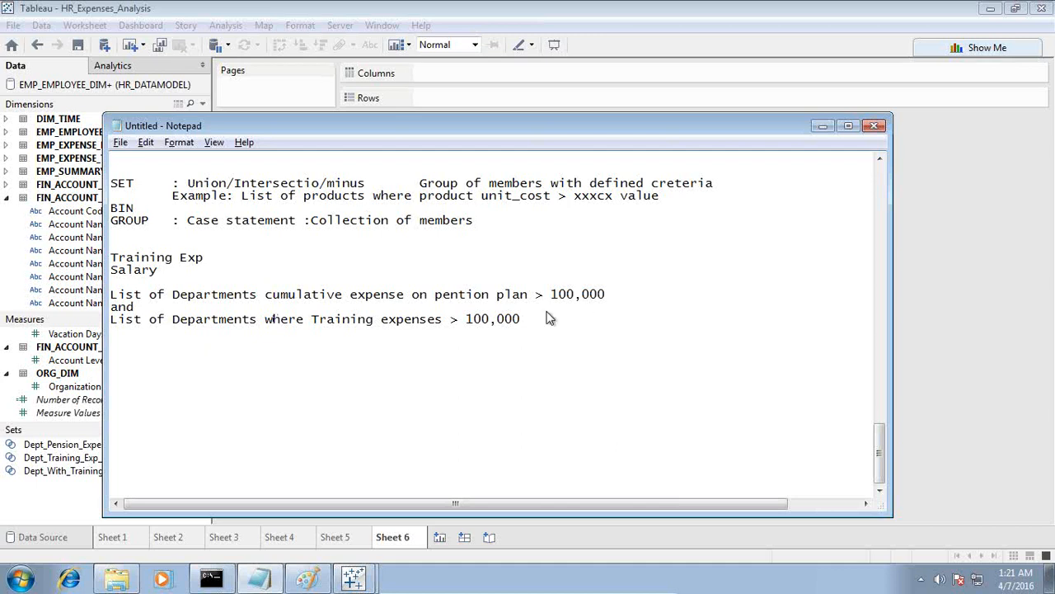
pyautogui.hotkey('alt', 'Tab')
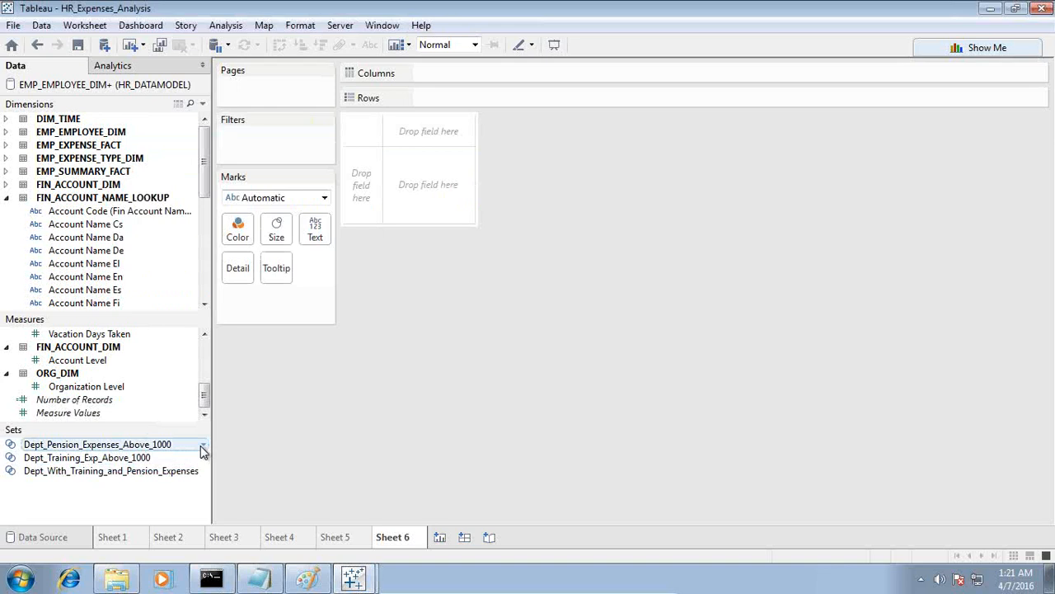
# Start a combined set from Dept_Training_Exp_Above_1000 and Dept_Pension_Expenses_Above_1000, keeping the pension expenses members except the shared ones.
pyautogui.click(195, 459)
pyautogui.click(203, 459)
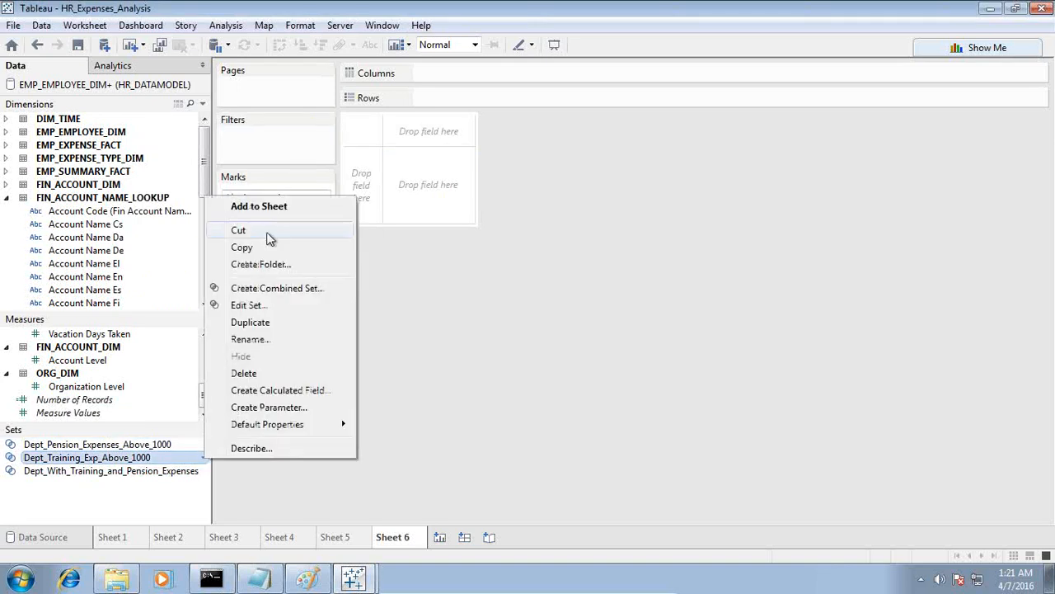
pyautogui.click(260, 289)
pyautogui.click(375, 312)
pyautogui.click(600, 246)
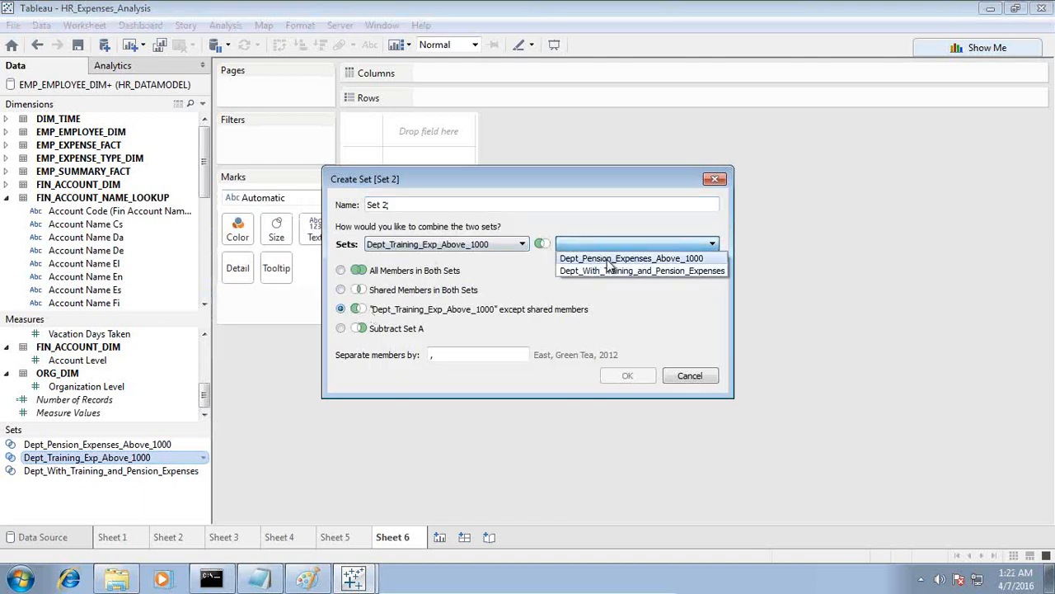
pyautogui.click(608, 259)
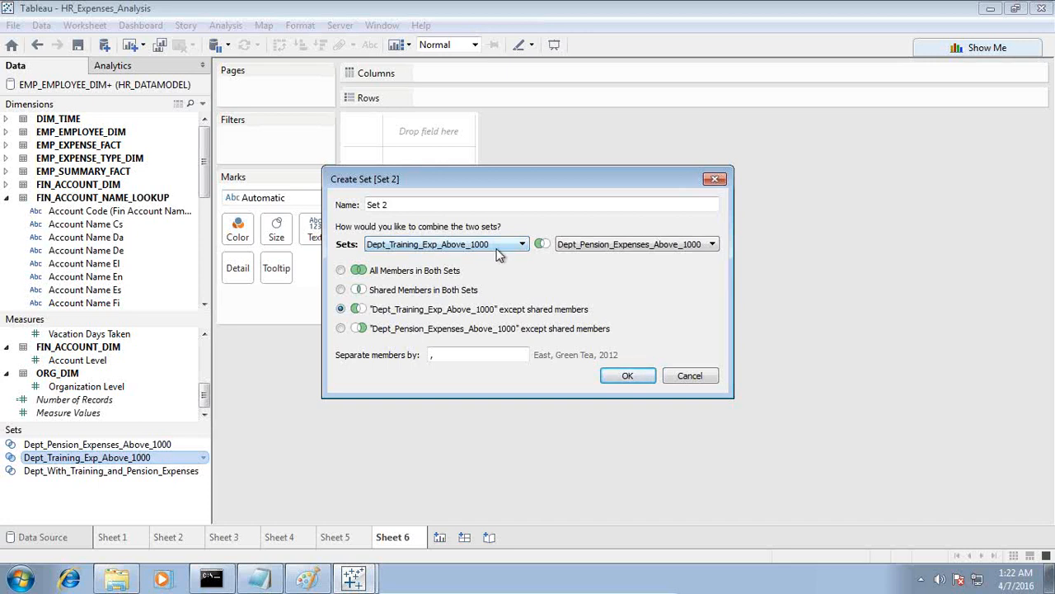
pyautogui.click(341, 328)
# Name the combined set Dpet_Expenses_Pension_Exp_1000_but_Training_Exp_NOT_1000 and create it.
pyautogui.moveTo(416, 207); pyautogui.dragTo(341, 208)
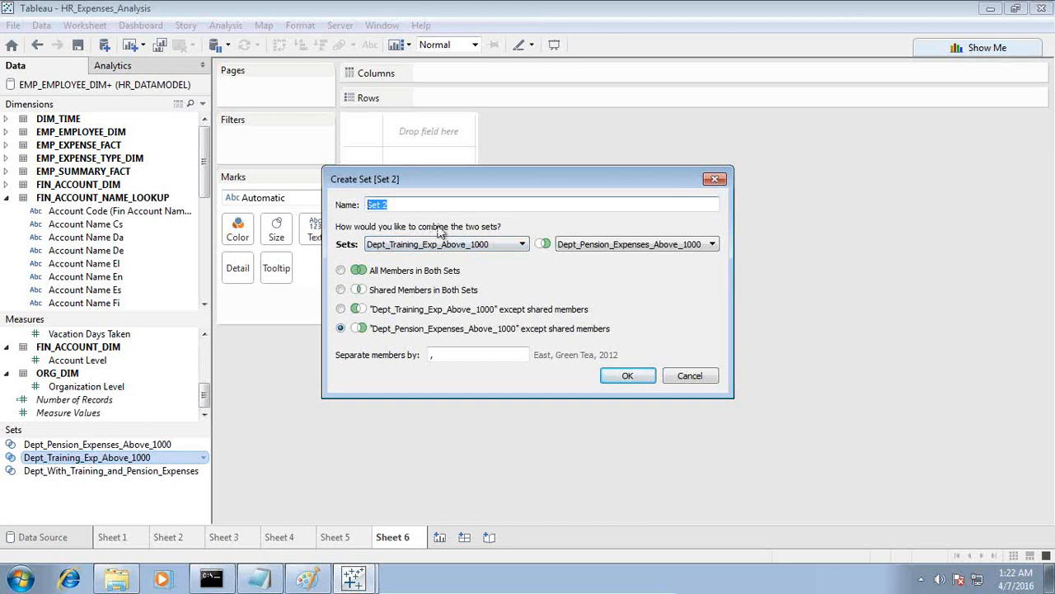
pyautogui.write('Dpet_Expenses_T')
pyautogui.press('BackSpace')
pyautogui.write('Pension_Exp')
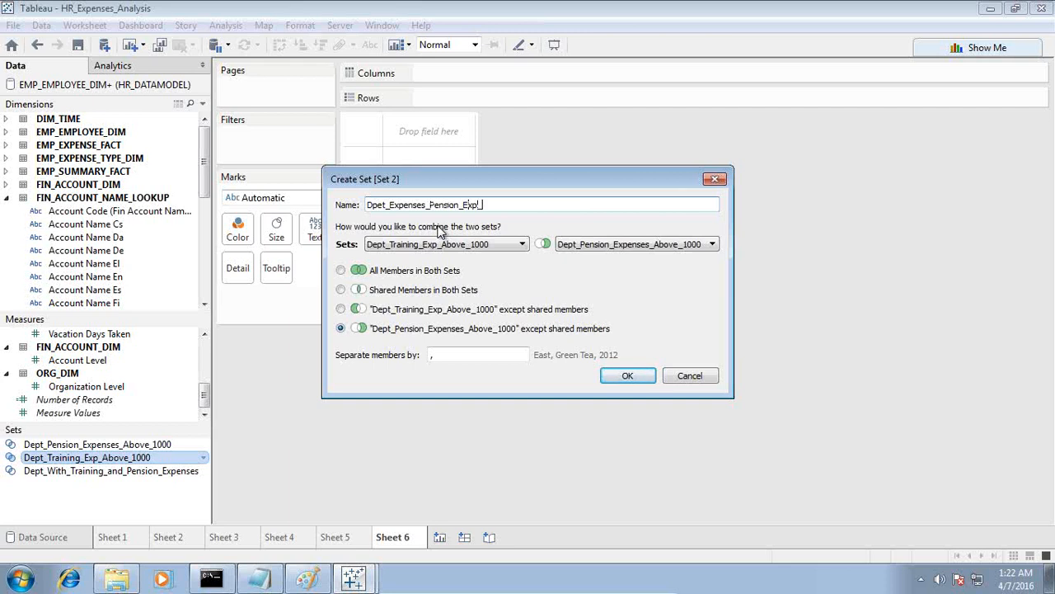
pyautogui.write('_1000_but_Training_Exp')
pyautogui.press('Left')
pyautogui.press('Left')
pyautogui.press('Left')
pyautogui.press('Left')
pyautogui.press('Left')
pyautogui.press('Left')
pyautogui.press('Left')
pyautogui.press('Left')
pyautogui.write('_N')
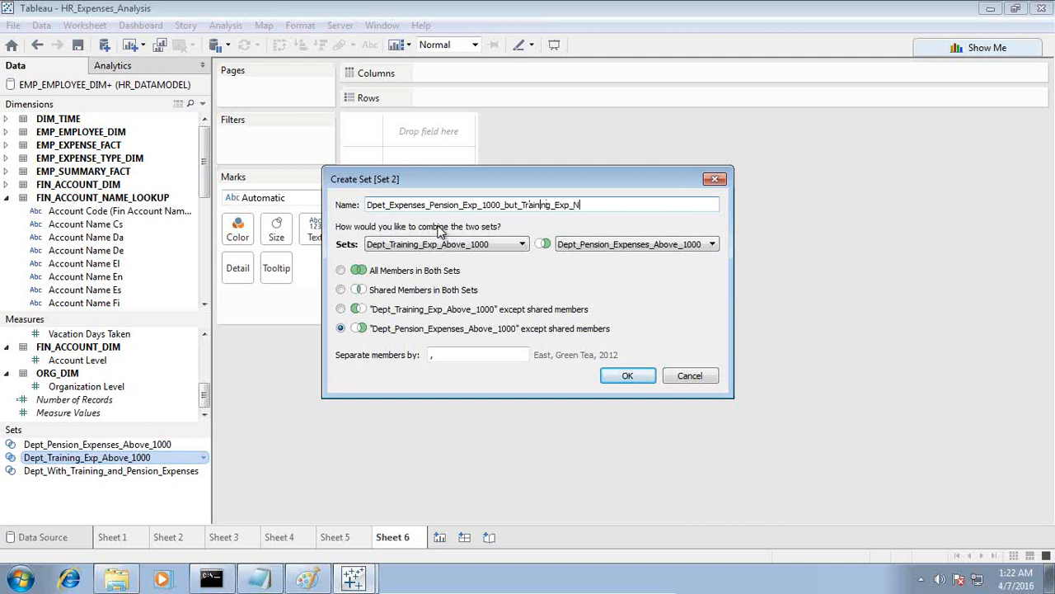
pyautogui.write('OT_1000')
pyautogui.click(630, 376)
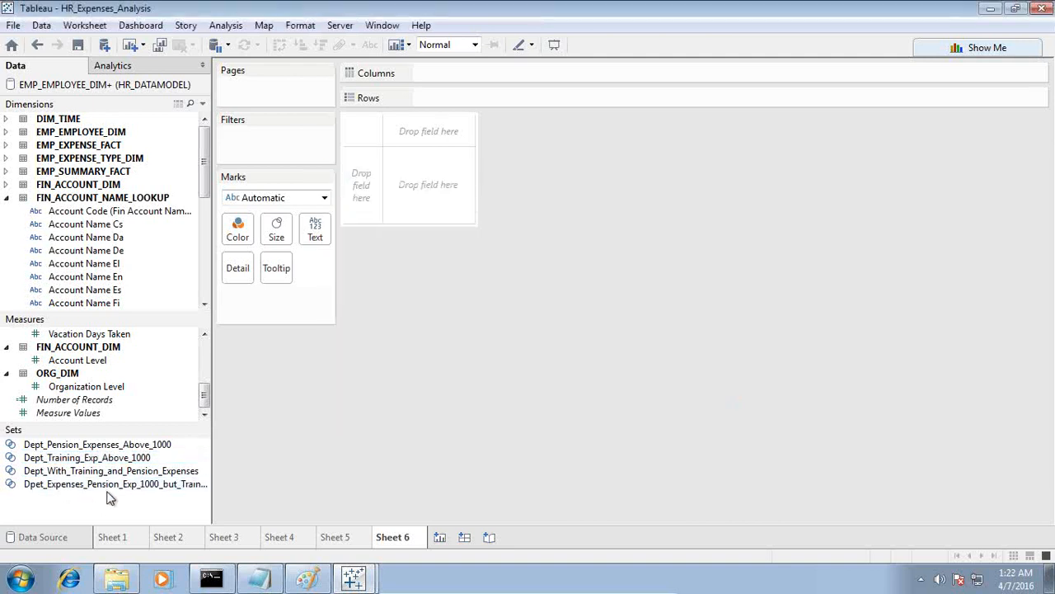
# Place the pension-but-not-training set on the rows of Sheet 6, show its members and widen the member column to make the names readable.
pyautogui.moveTo(109, 488); pyautogui.dragTo(376, 202)
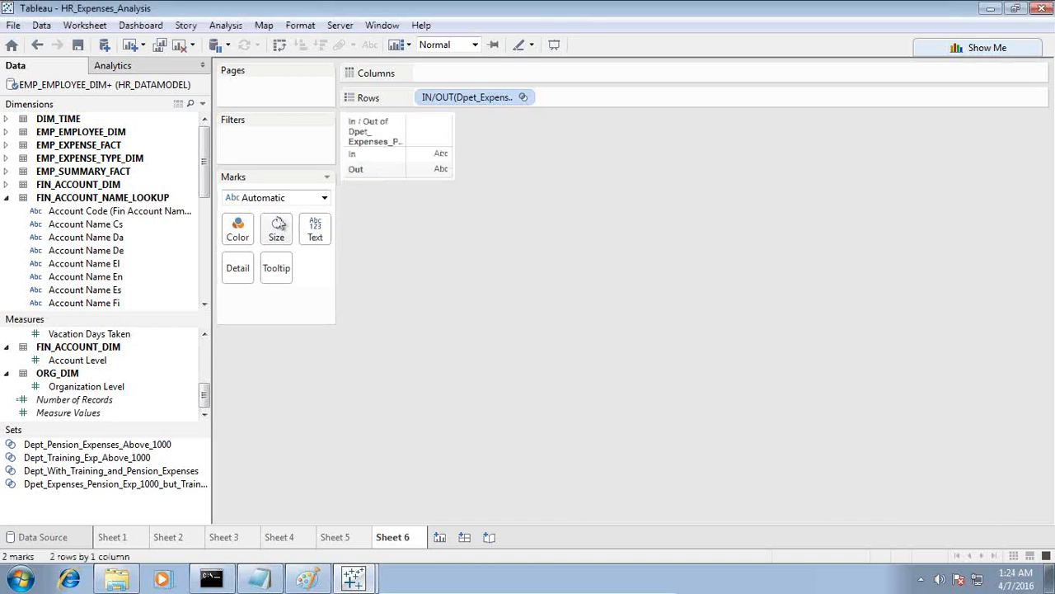
pyautogui.click(526, 98)
pyautogui.click(476, 238)
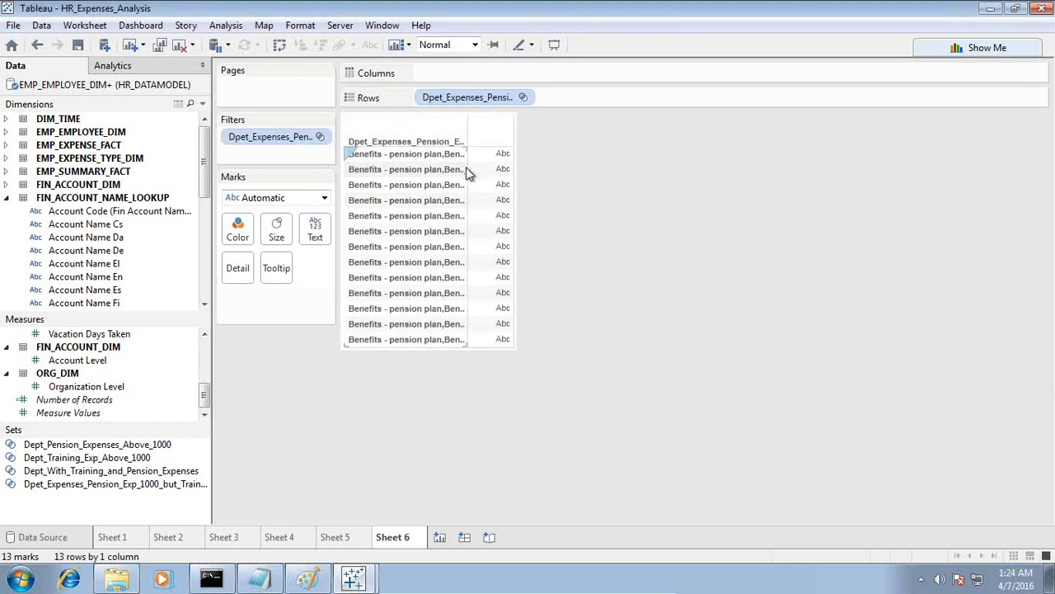
pyautogui.moveTo(467, 170); pyautogui.dragTo(511, 173)
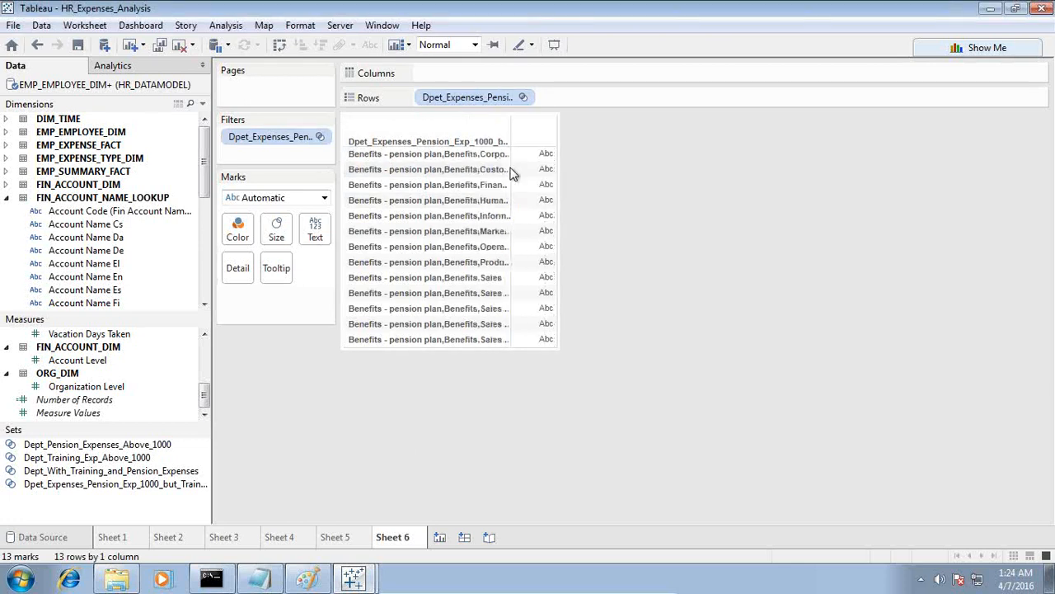
pyautogui.moveTo(511, 165); pyautogui.dragTo(559, 163)
# Compare the listed members with the criteria in Notepad, return to Tableau and show Expense Total for each set member.
pyautogui.click(264, 578)
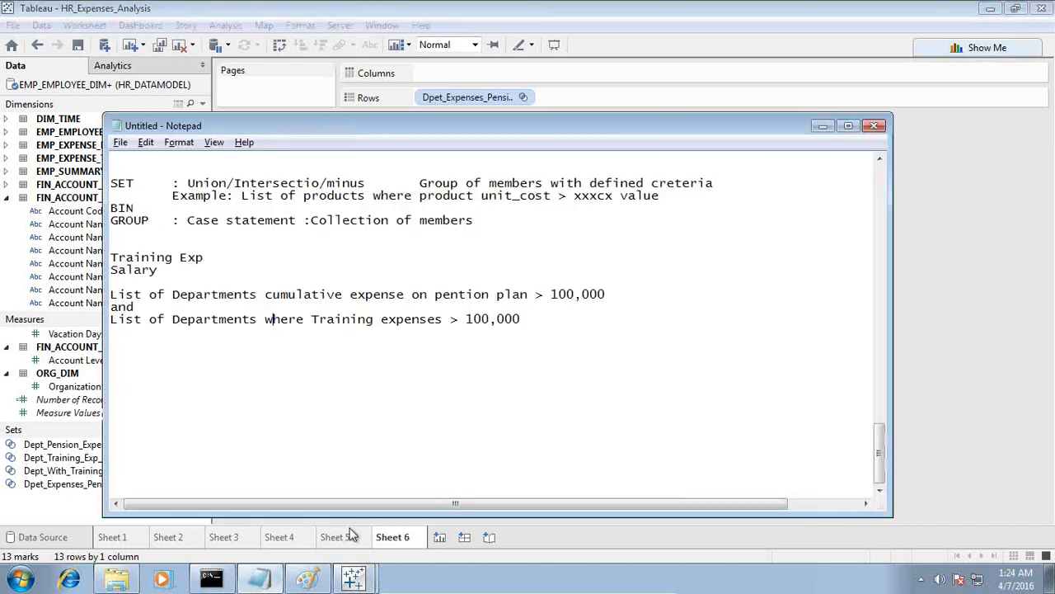
pyautogui.moveTo(421, 131); pyautogui.dragTo(475, 304)
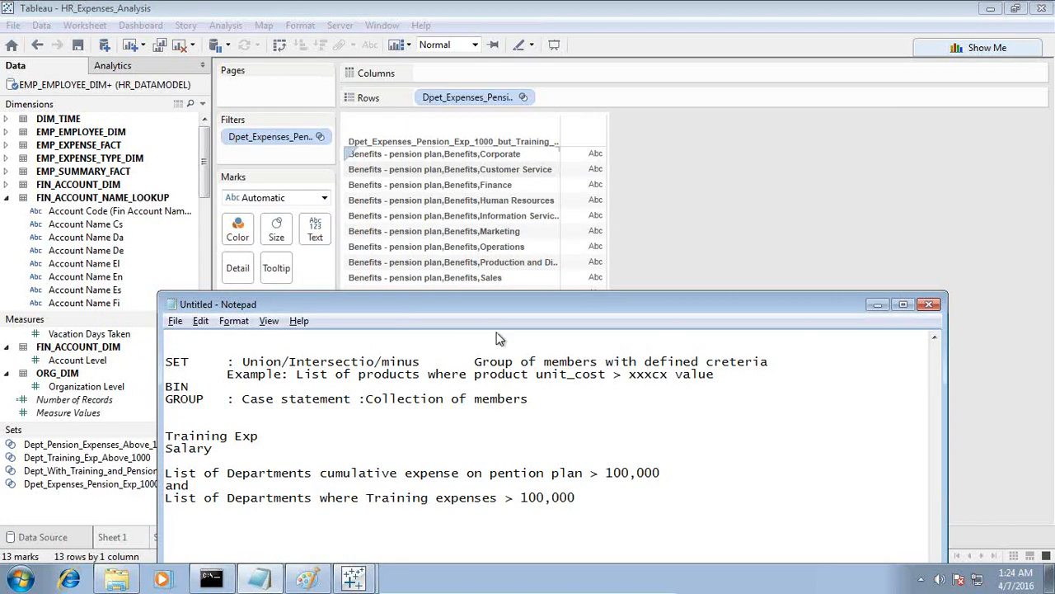
pyautogui.hotkey('alt', 'Tab')
pyautogui.scroll(5, 95, 367)
pyautogui.moveTo(95, 383); pyautogui.dragTo(586, 259)
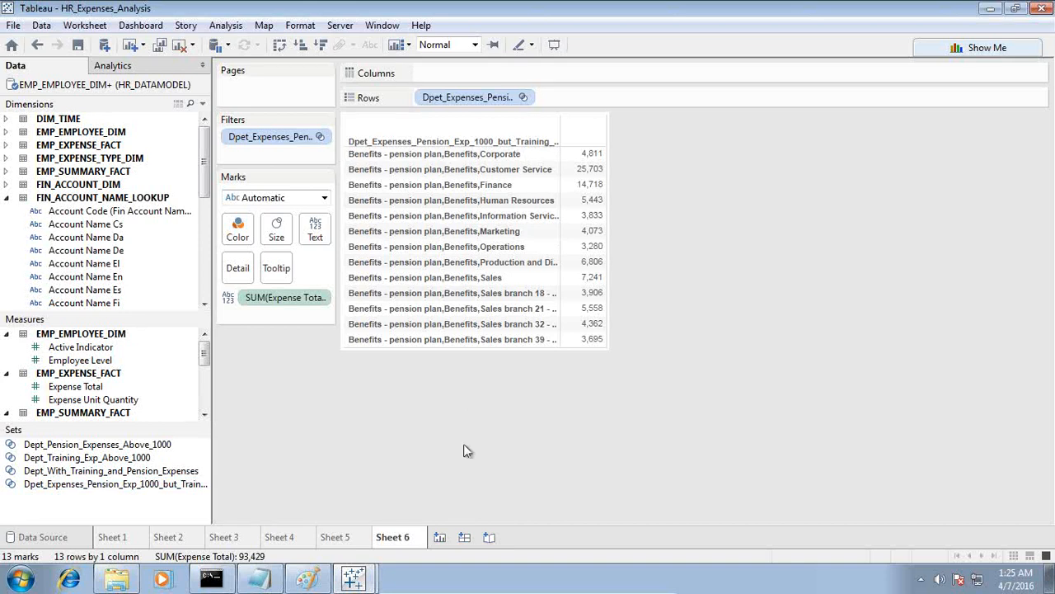
# Minimize the Tableau virtual machine and the browser, and bring up the Learning\Tableau folder in Windows Explorer.
pyautogui.moveTo(485, 589)
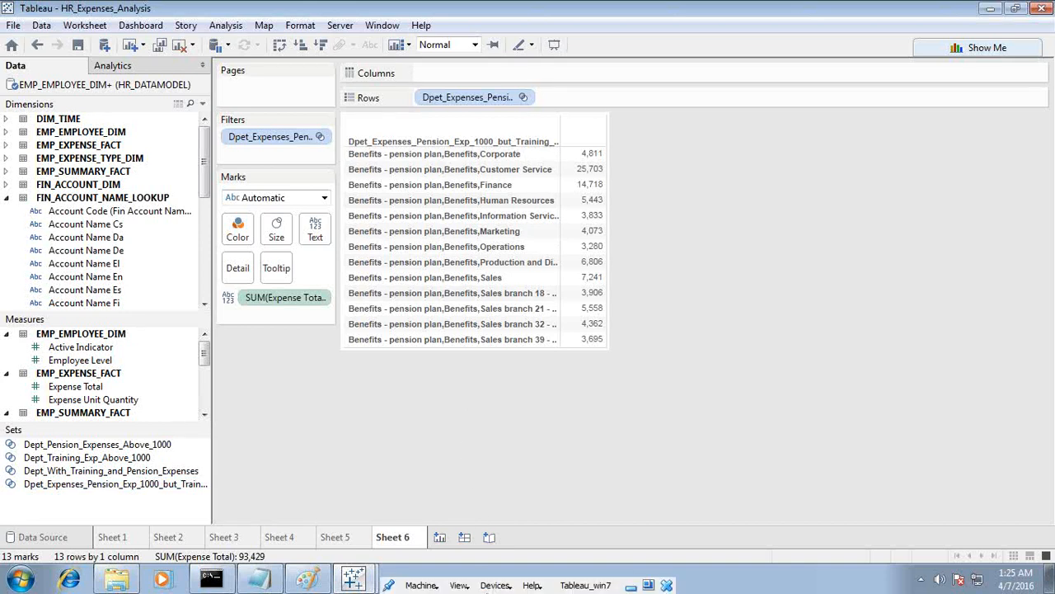
pyautogui.click(631, 587)
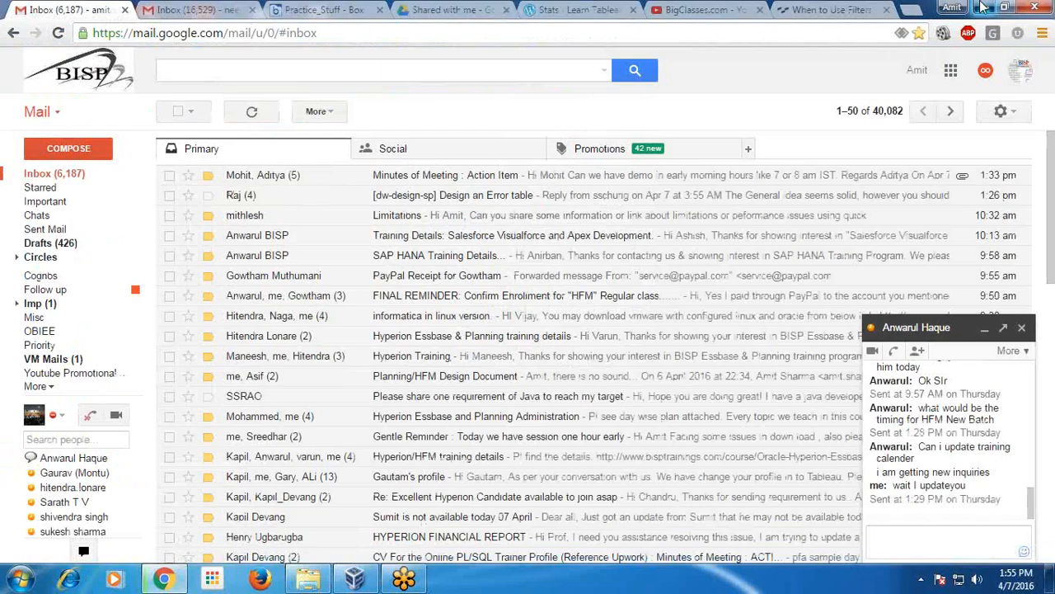
pyautogui.click(982, 7)
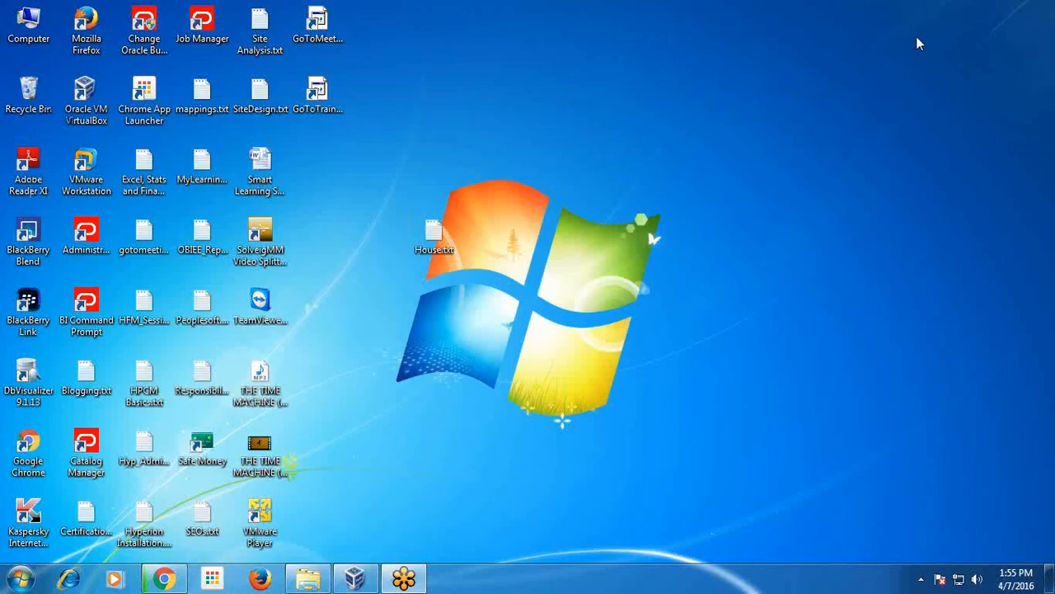
pyautogui.click(302, 582)
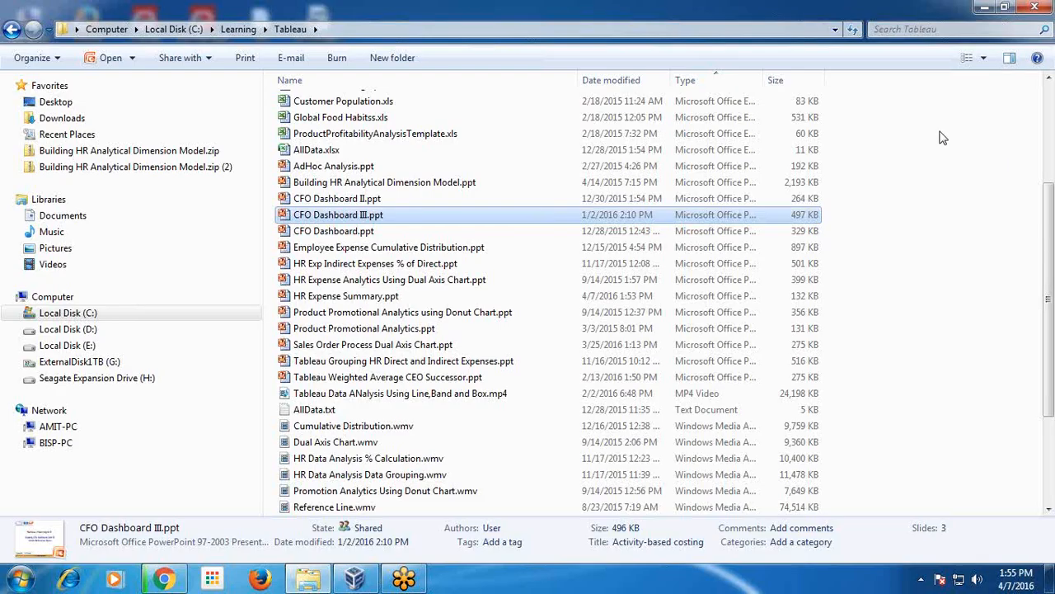